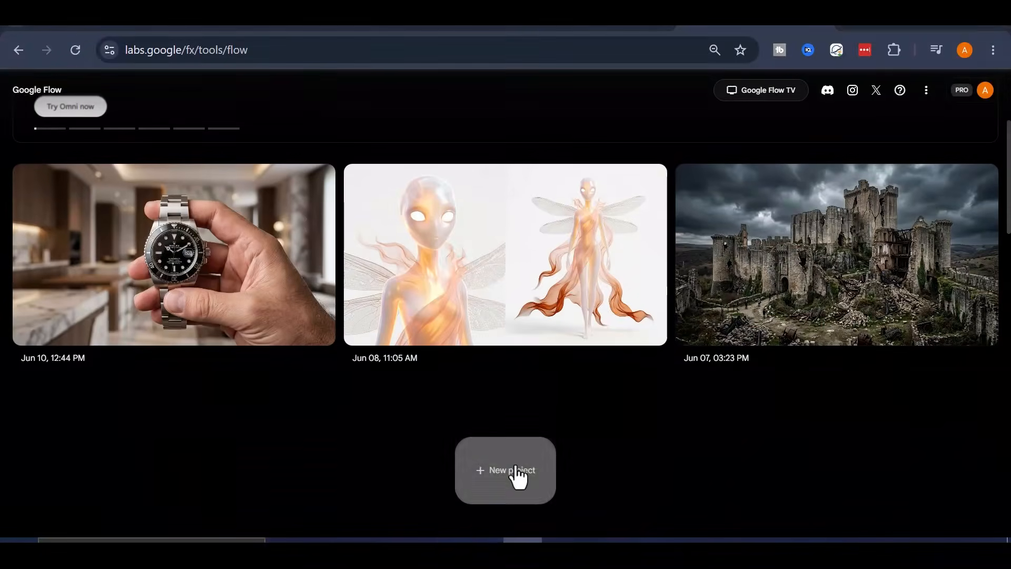
- Create a new project and close the agent session panel
left_click(514, 473)
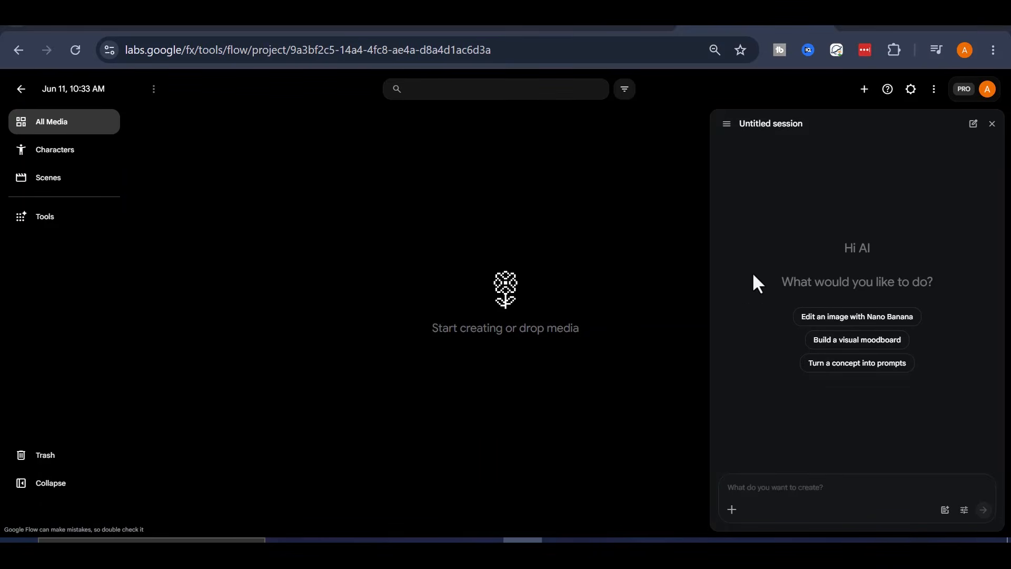
left_click(992, 124)
- Browse the generation settings, switching between Image and Video modes and their options
left_click(599, 508)
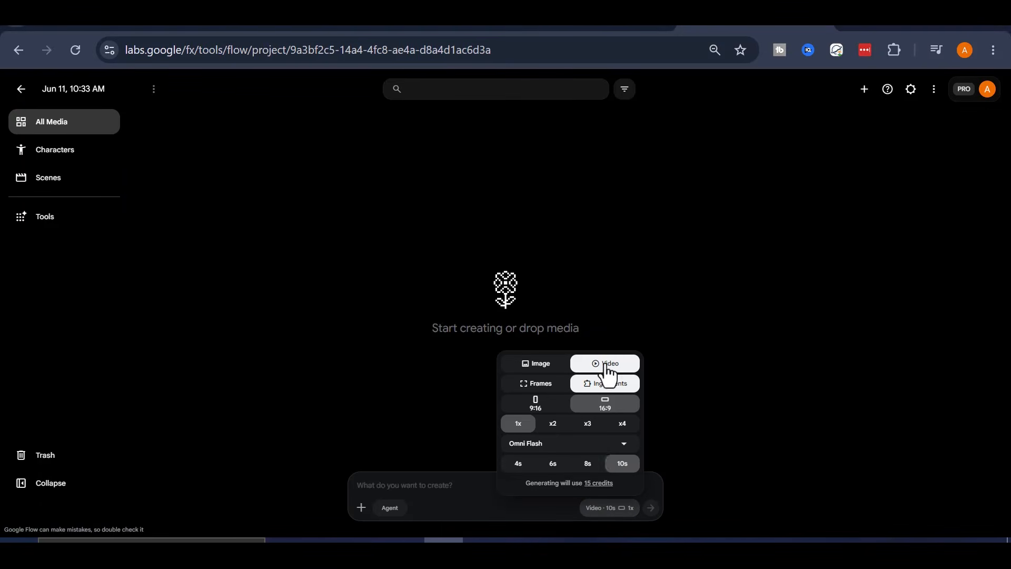
left_click(543, 365)
left_click(603, 385)
left_click(542, 366)
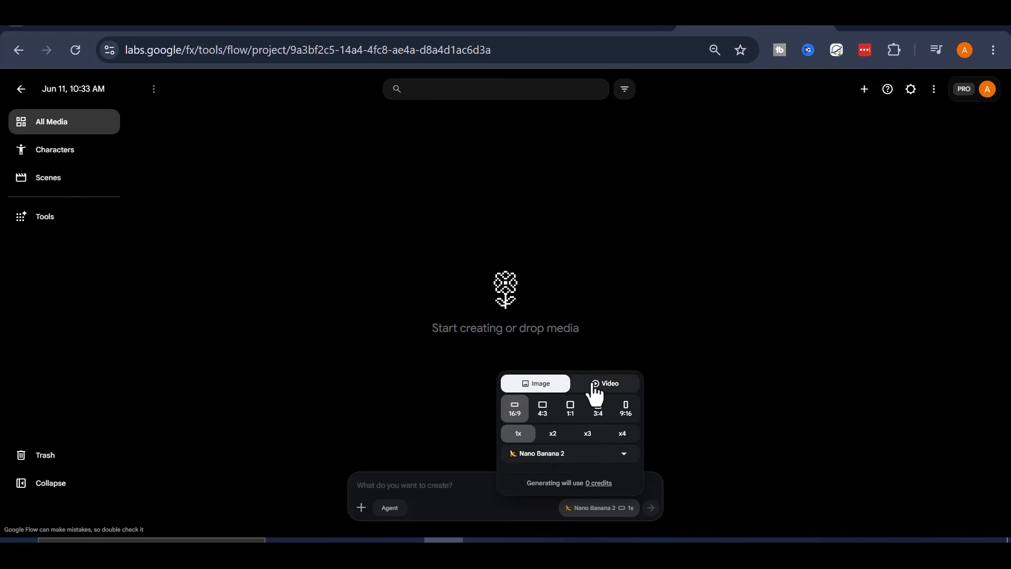
left_click(590, 382)
left_click(542, 365)
left_click(422, 485)
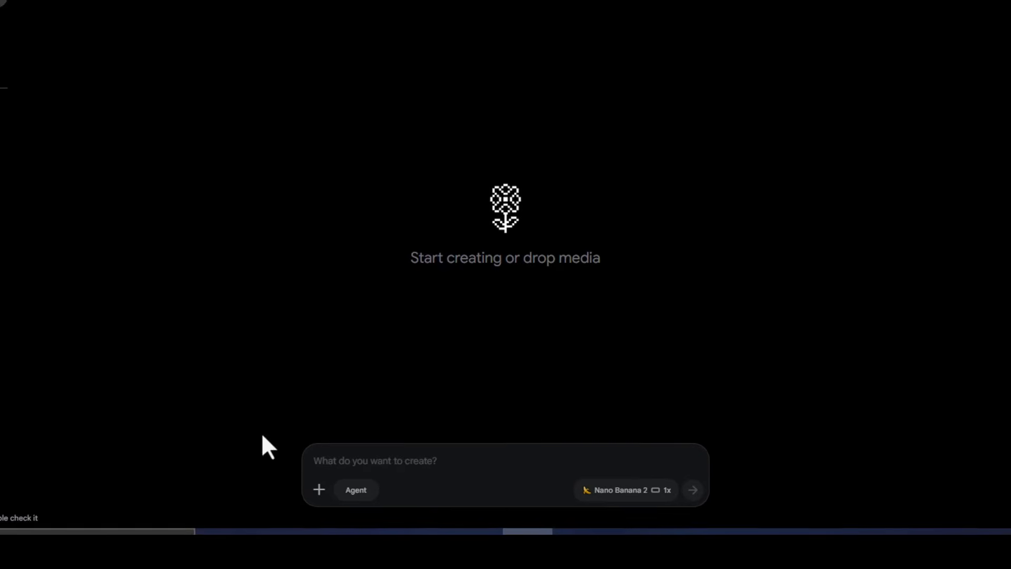
- Review the video options, Ingredients and model list, then return to Image mode with Nano Banana 2
left_click(592, 489)
left_click(638, 327)
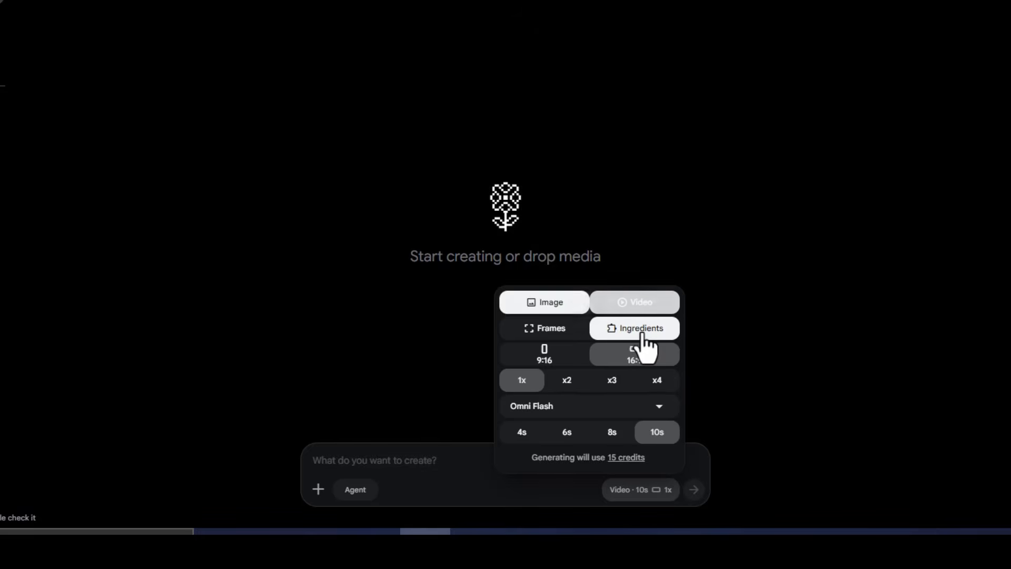
left_click(606, 411)
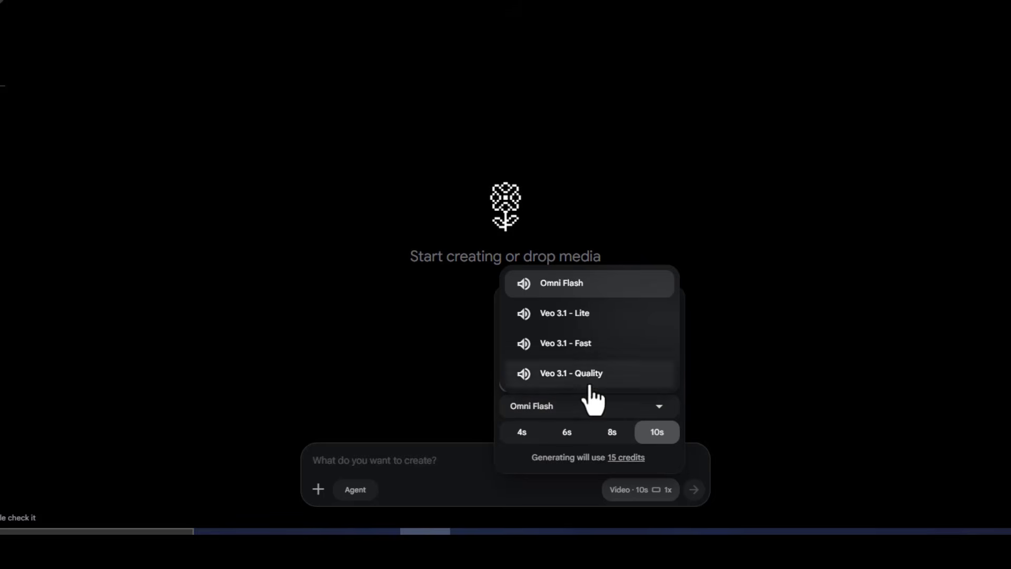
left_click(589, 412)
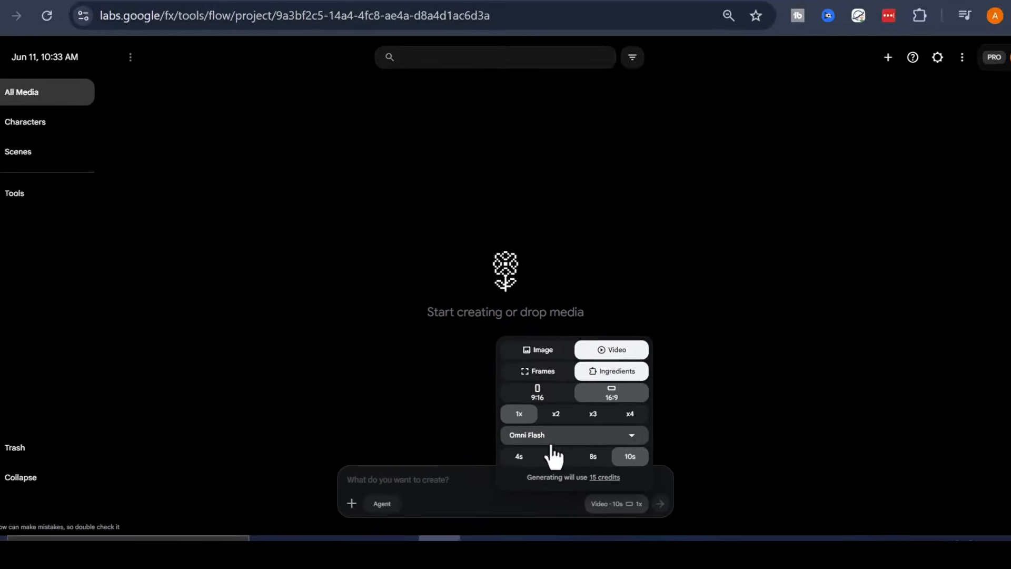
left_click(538, 350)
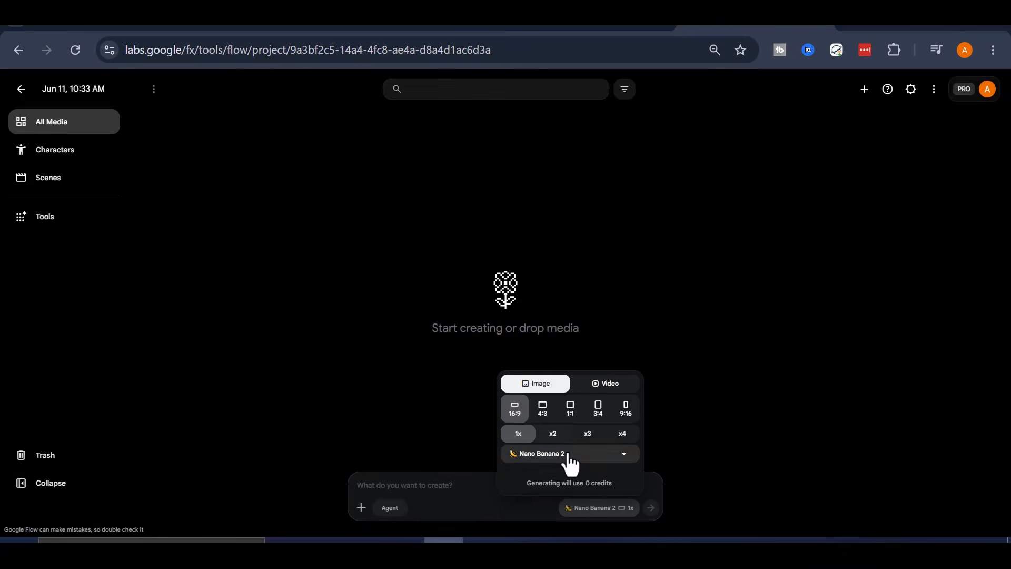
left_click(572, 447)
left_click(455, 479)
left_click(459, 487)
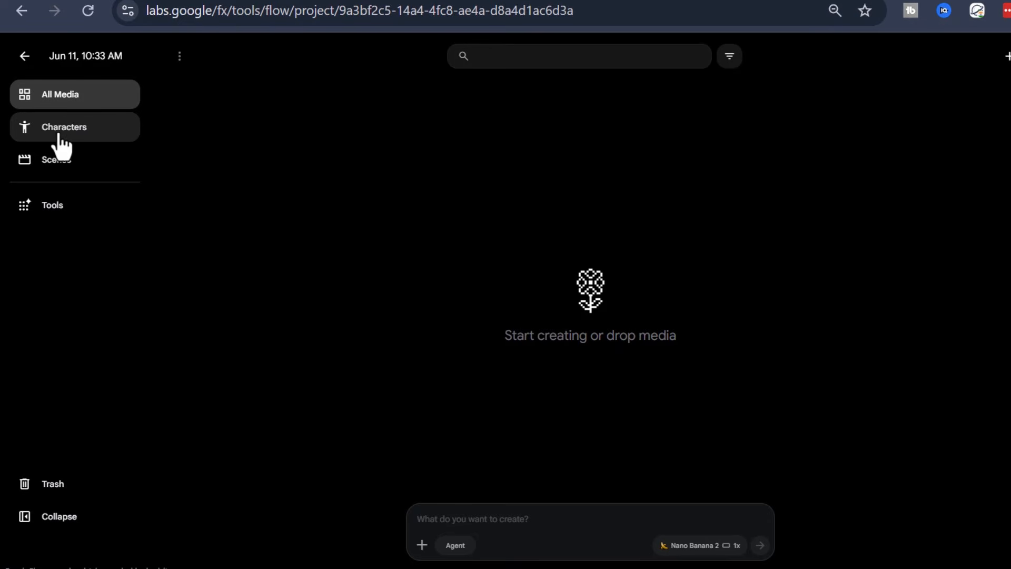
- Open Characters, generate a character from The Eccentric sample prompt, and return to the character page
left_click(69, 138)
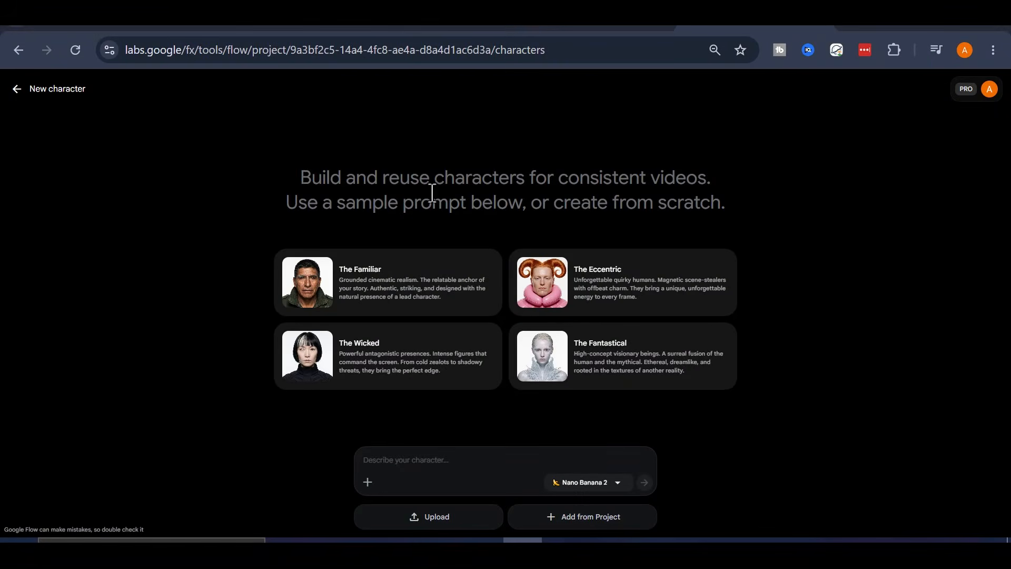
left_click(604, 299)
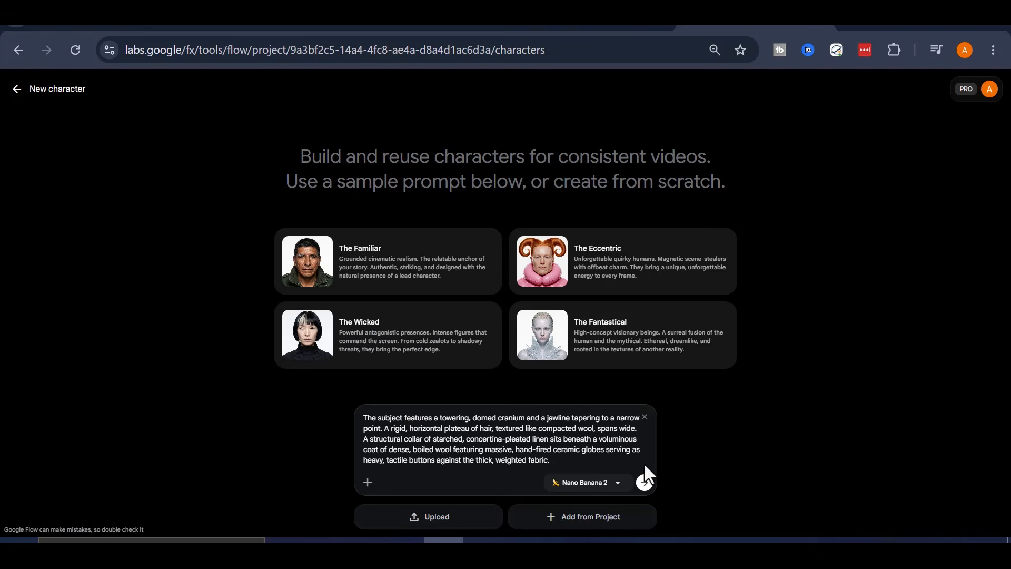
left_click(644, 481)
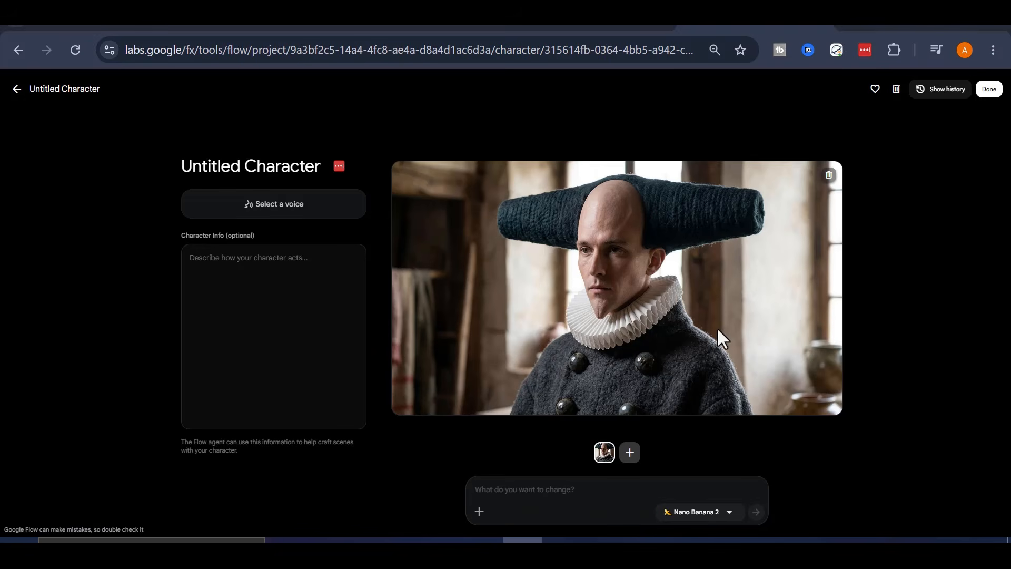
left_click(58, 92)
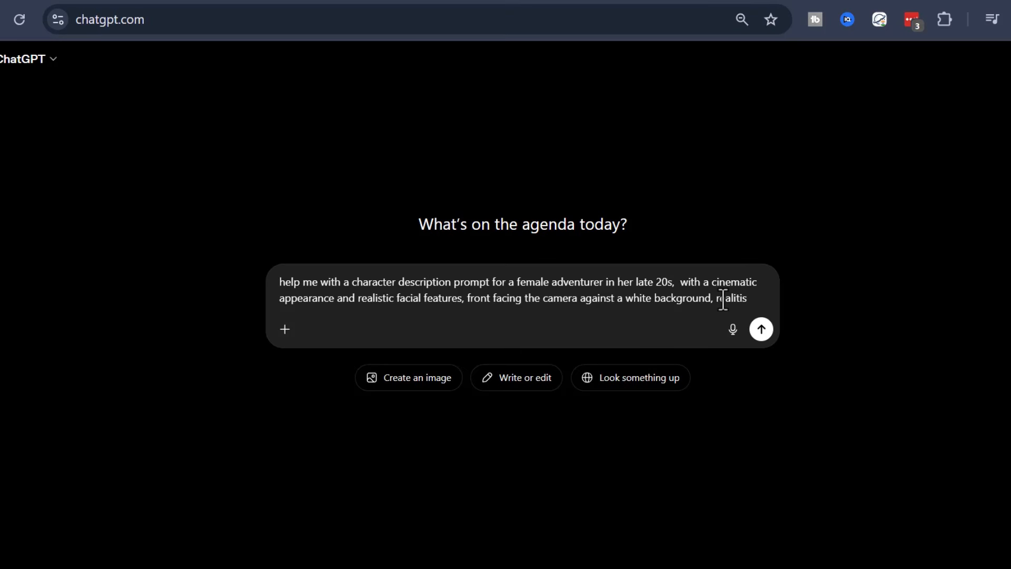
- In ChatGPT, finish and submit a request for a close-up, front-facing female adventurer character description prompt
type("ar")
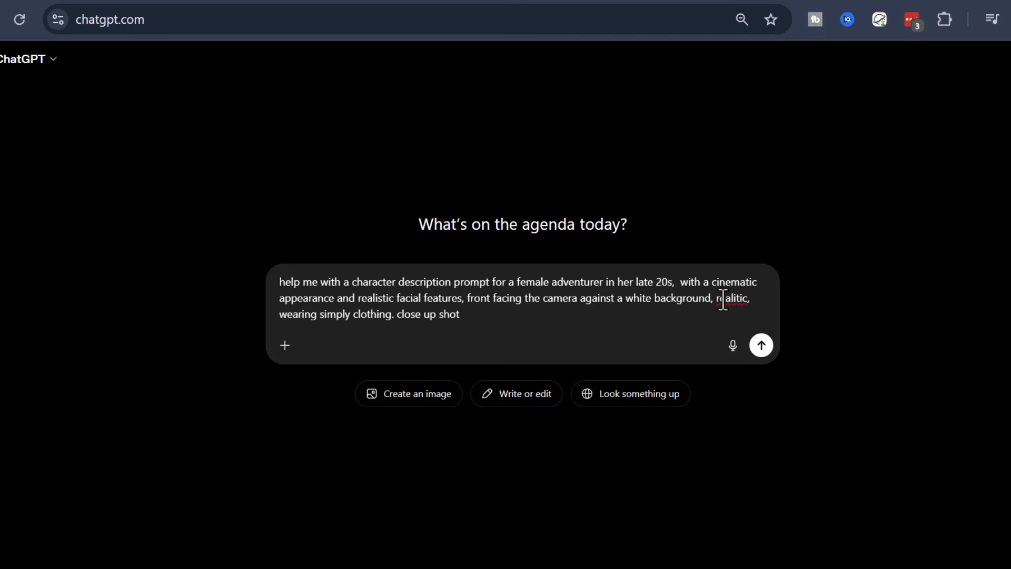
key("Return")
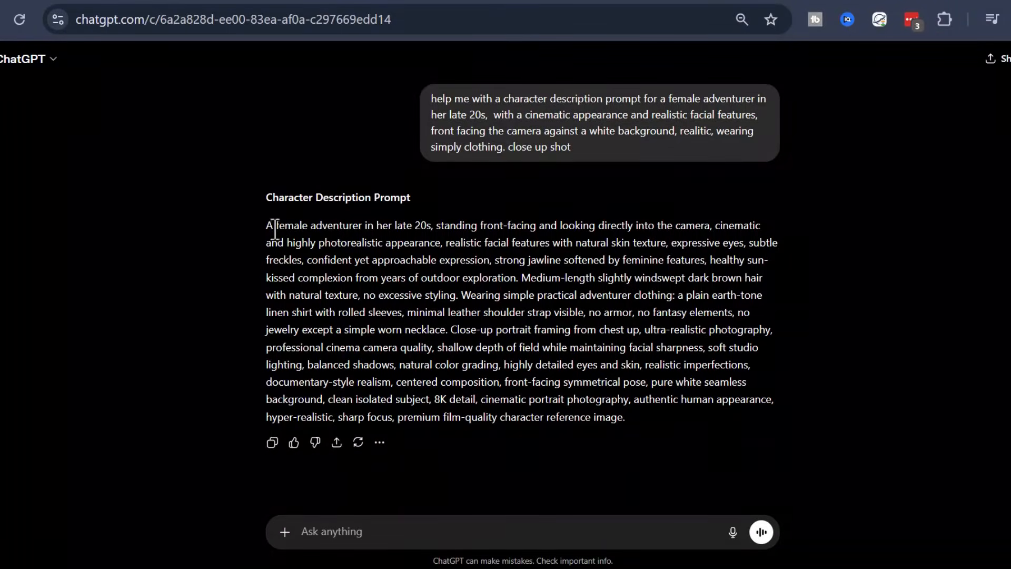
- Copy ChatGPT's character description prompt and switch back to the Flow characters page
left_click_drag(264, 222, 635, 415)
right_click(599, 364)
left_click(686, 175)
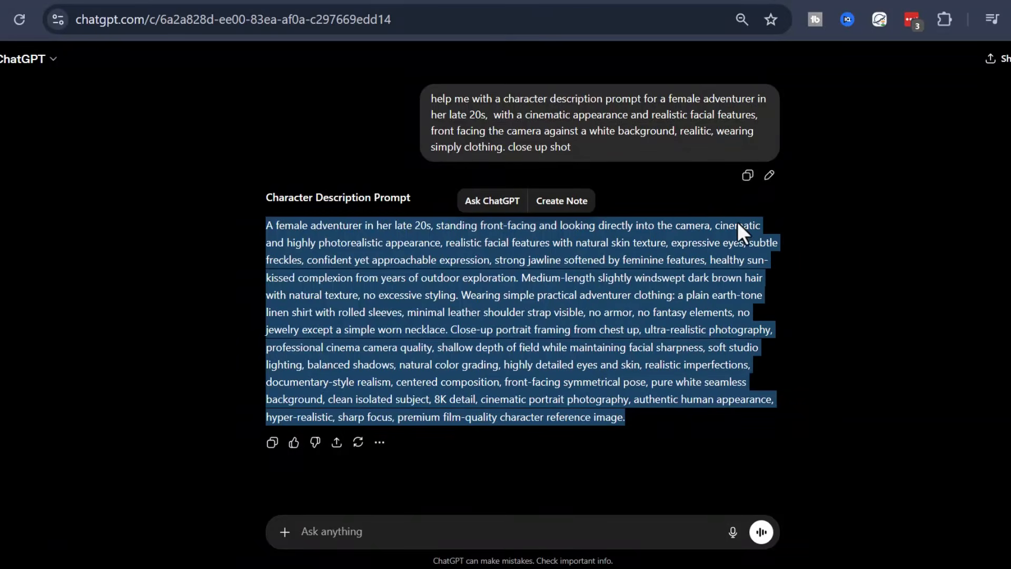
left_click(157, 223)
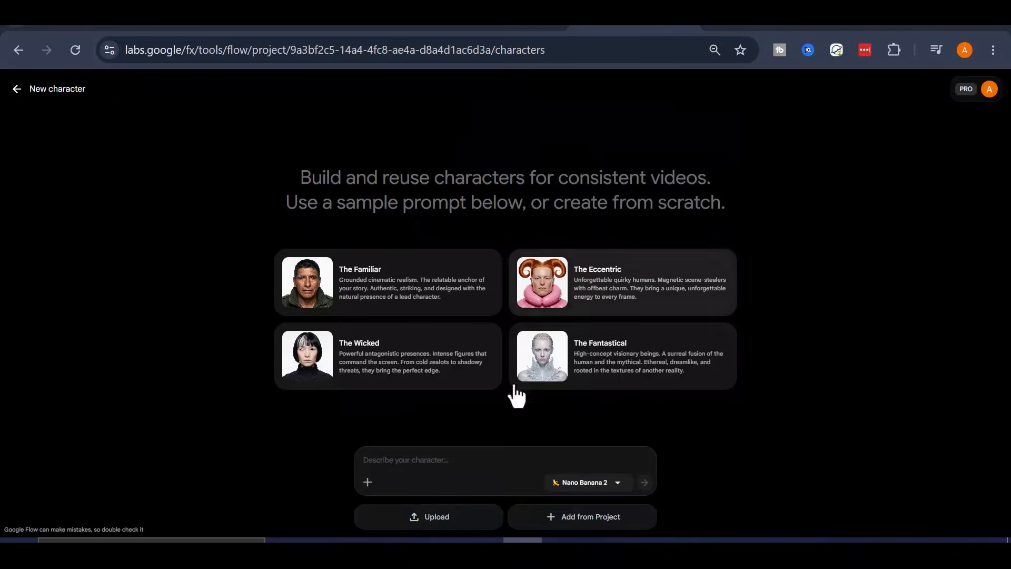
- Paste the adventurer prompt into the character description and generate the character
right_click(453, 460)
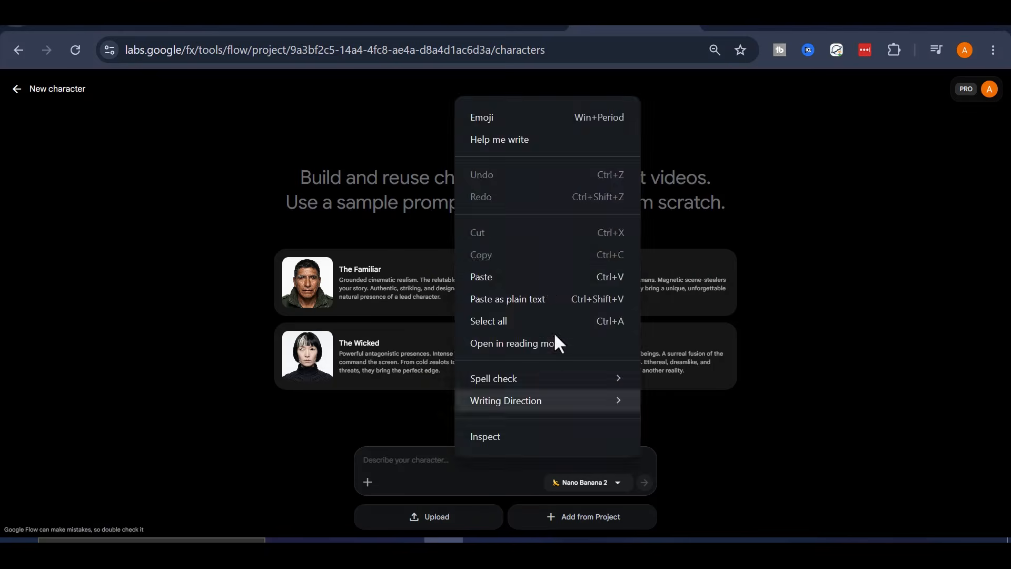
left_click(543, 277)
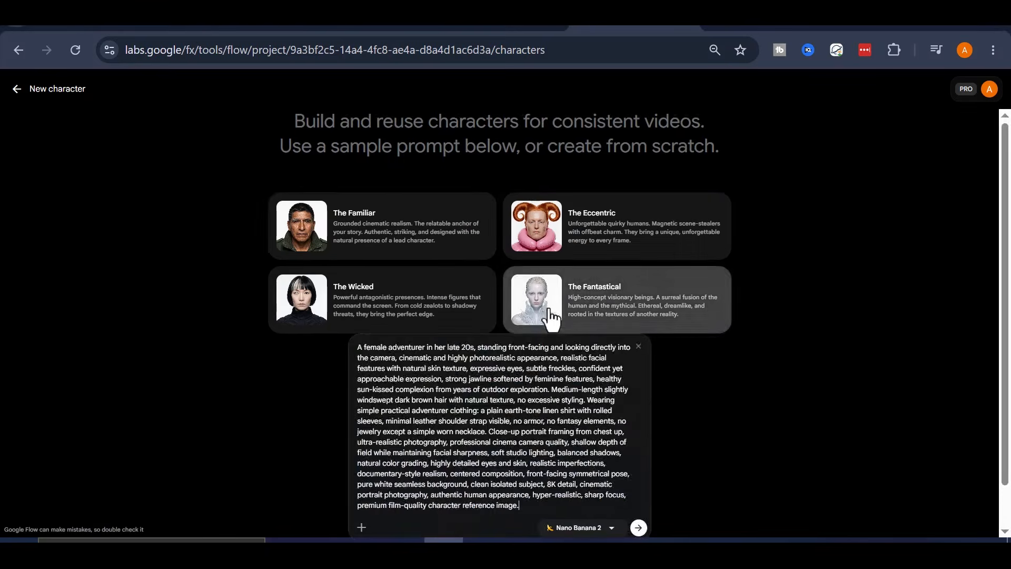
left_click(638, 527)
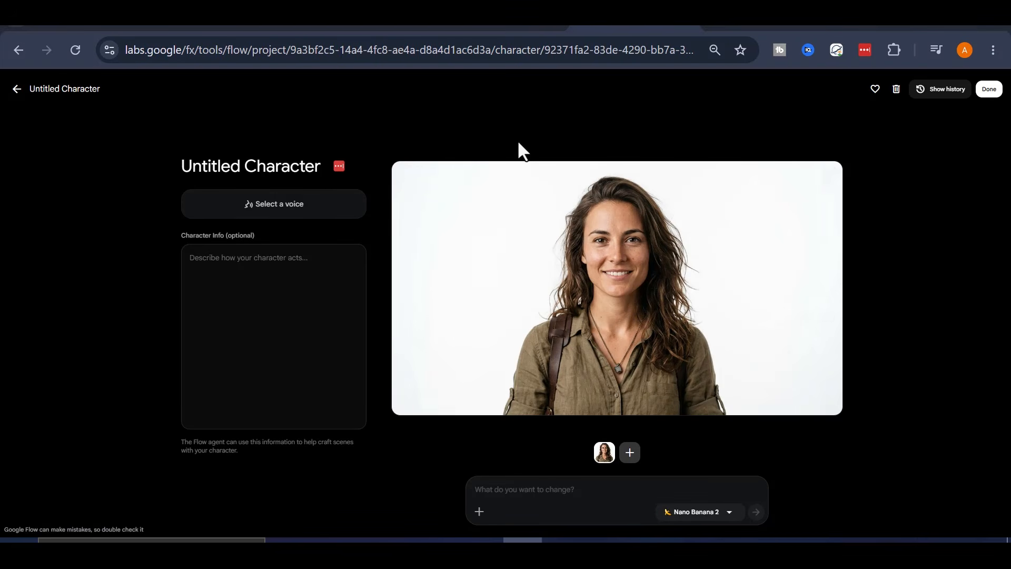
- Delete the generated adventurer image from the character
left_click(544, 490)
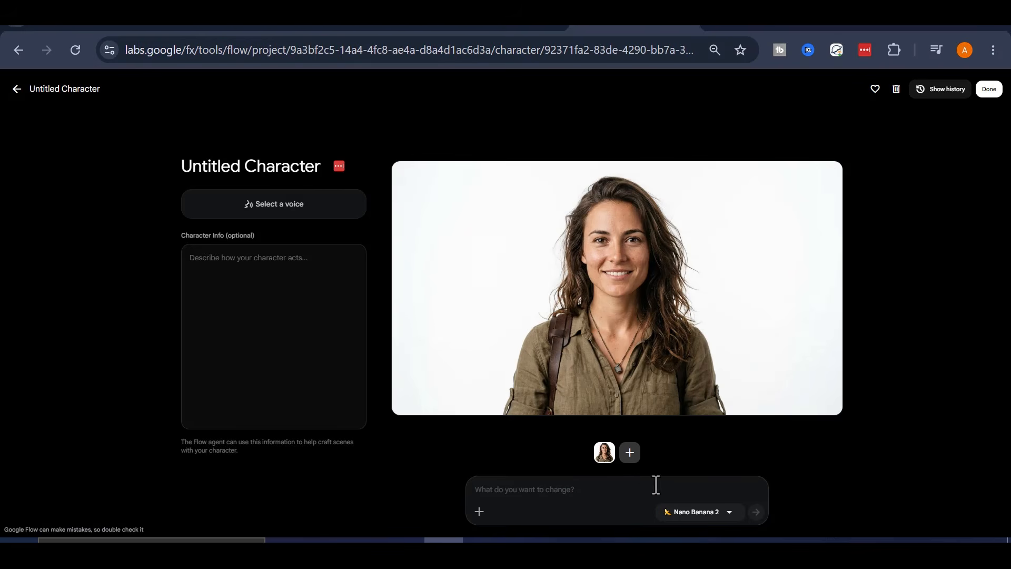
left_click(829, 178)
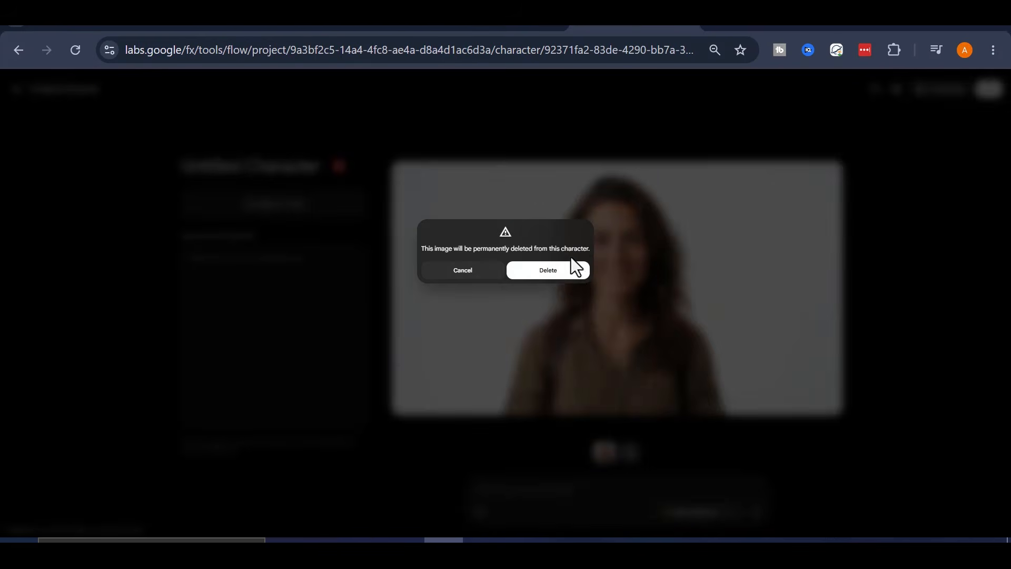
left_click(570, 268)
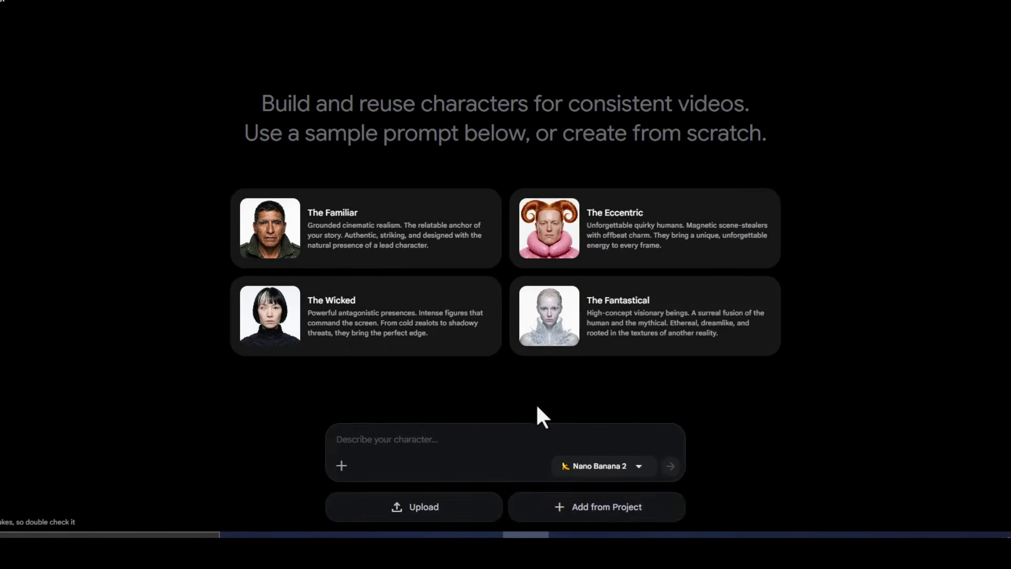
left_click(608, 510)
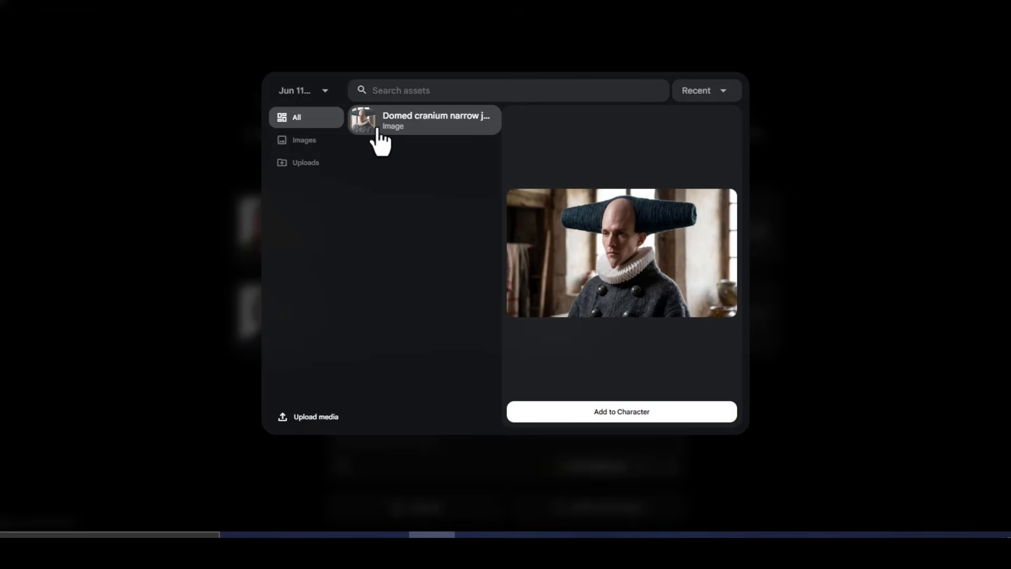
left_click(303, 90)
left_click(305, 184)
left_click(312, 97)
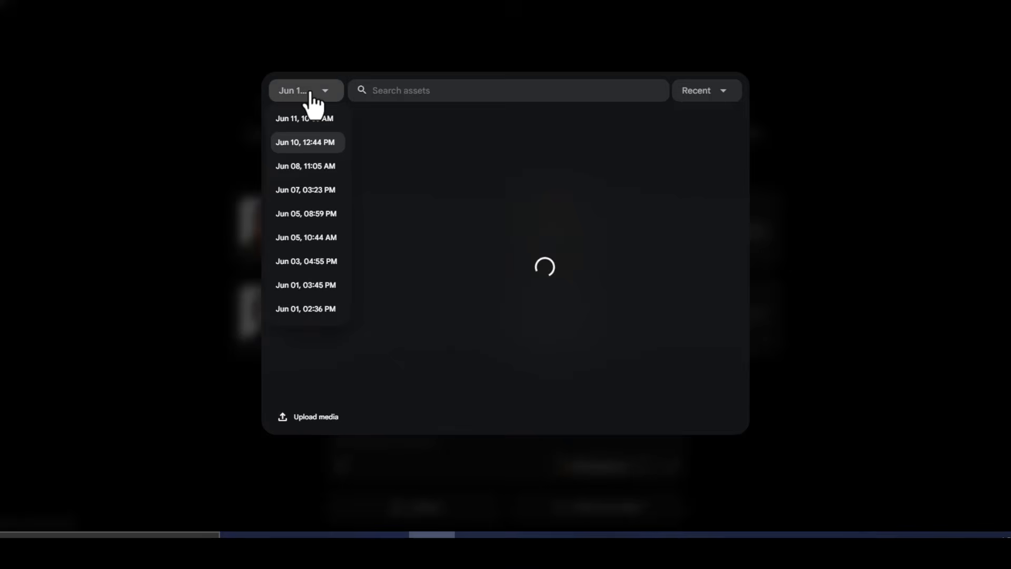
left_click(314, 191)
left_click(434, 156)
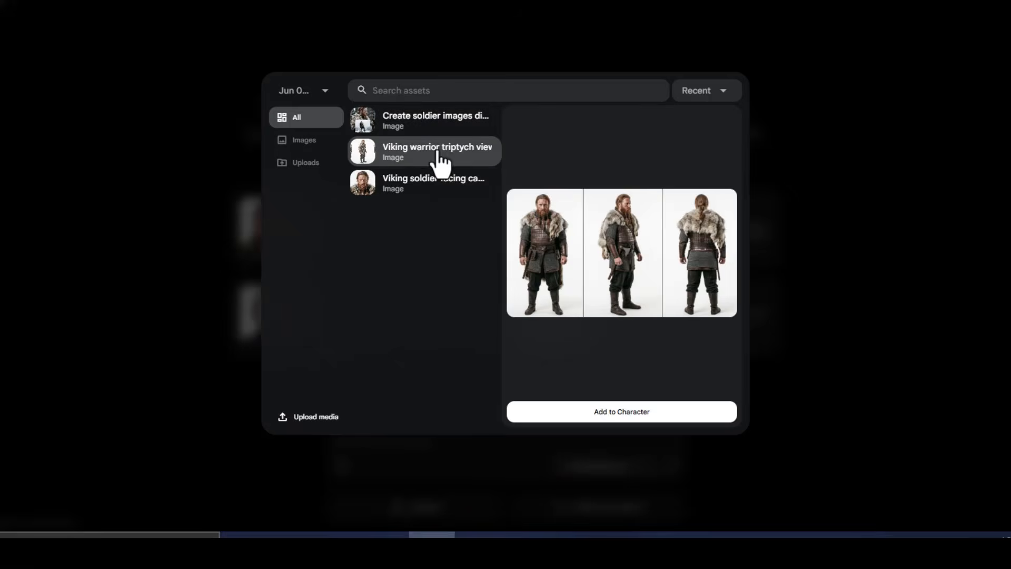
left_click(398, 190)
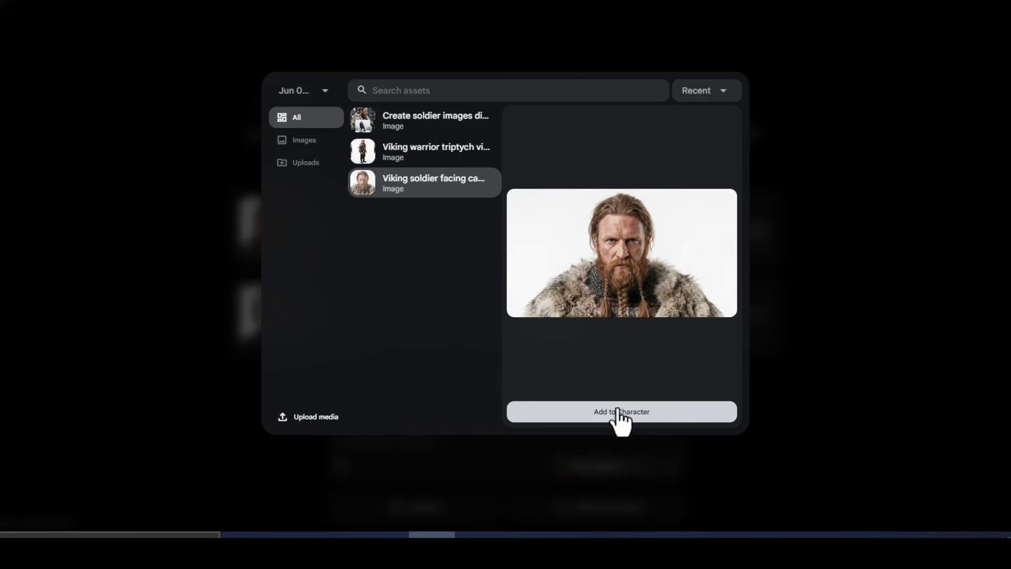
left_click(836, 72)
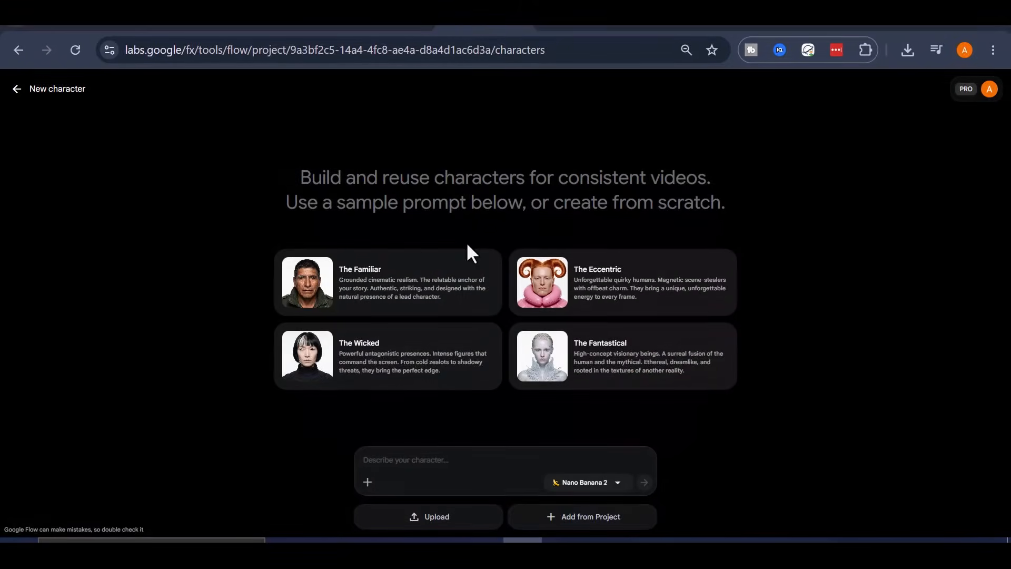
- Upload a portrait image as a new character and rename it Bekka
left_click(450, 517)
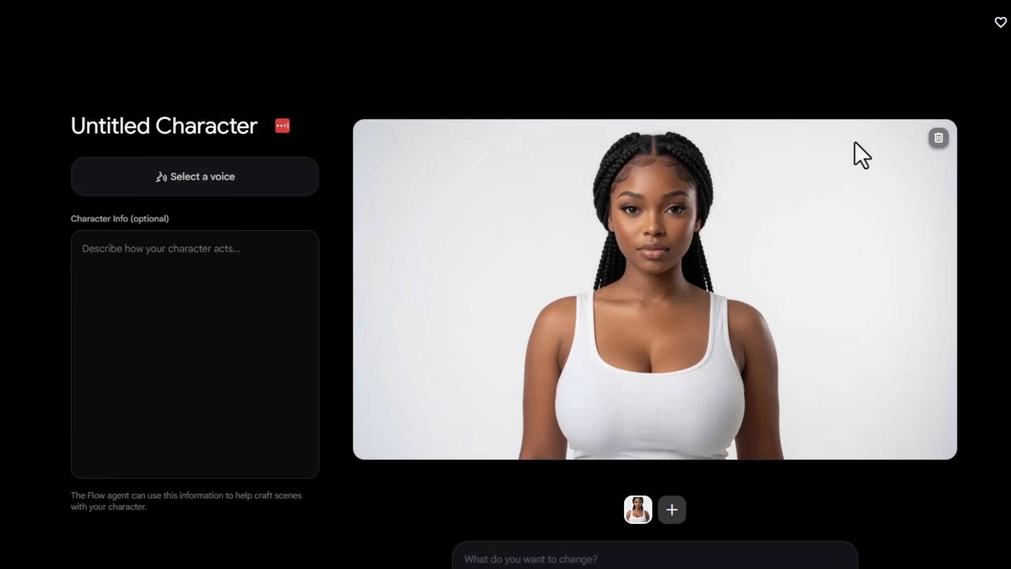
triple_click(159, 131)
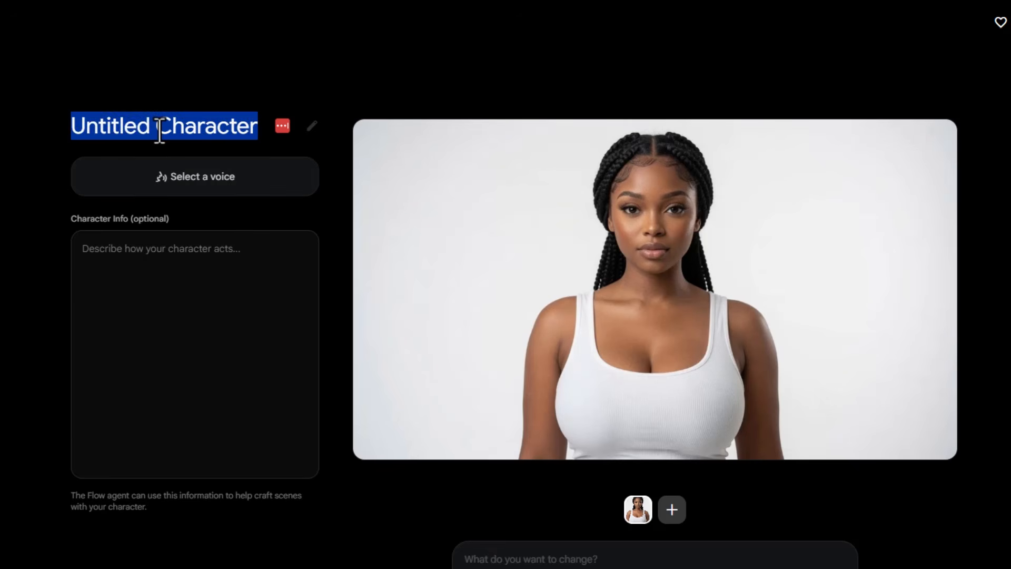
type("Bekka")
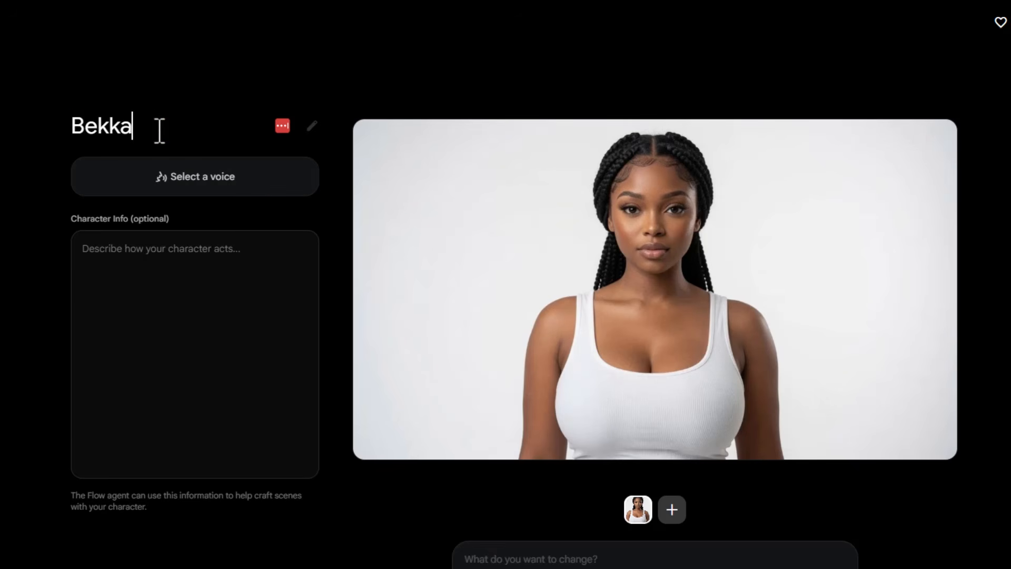
left_click(216, 300)
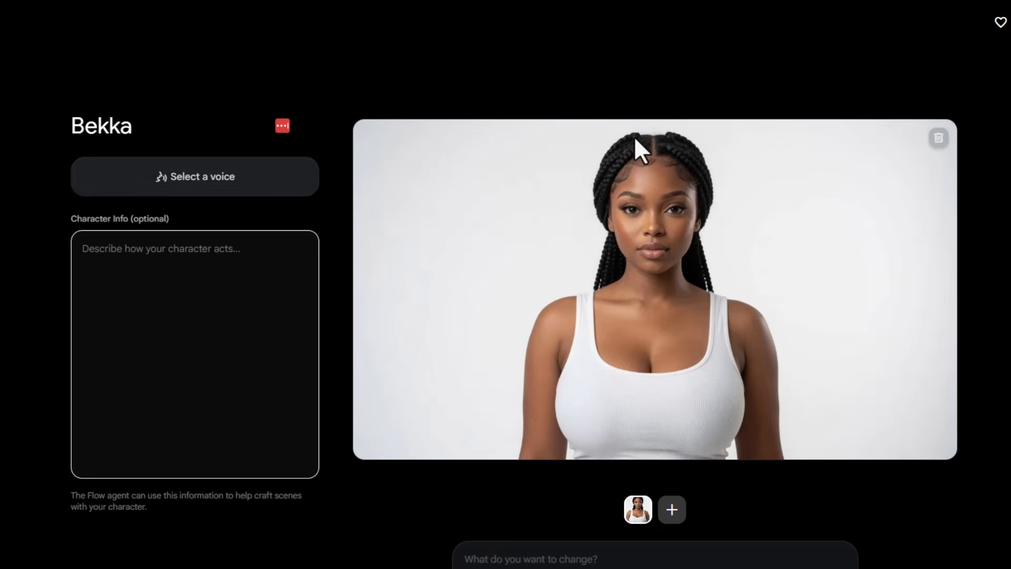
left_click(364, 76)
left_click_drag(164, 129, 85, 127)
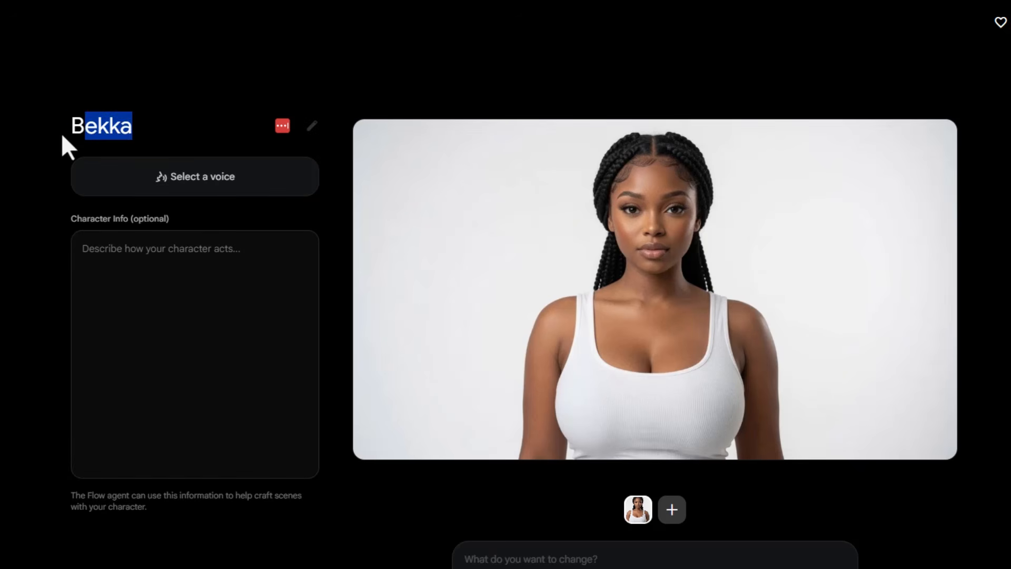
left_click(176, 339)
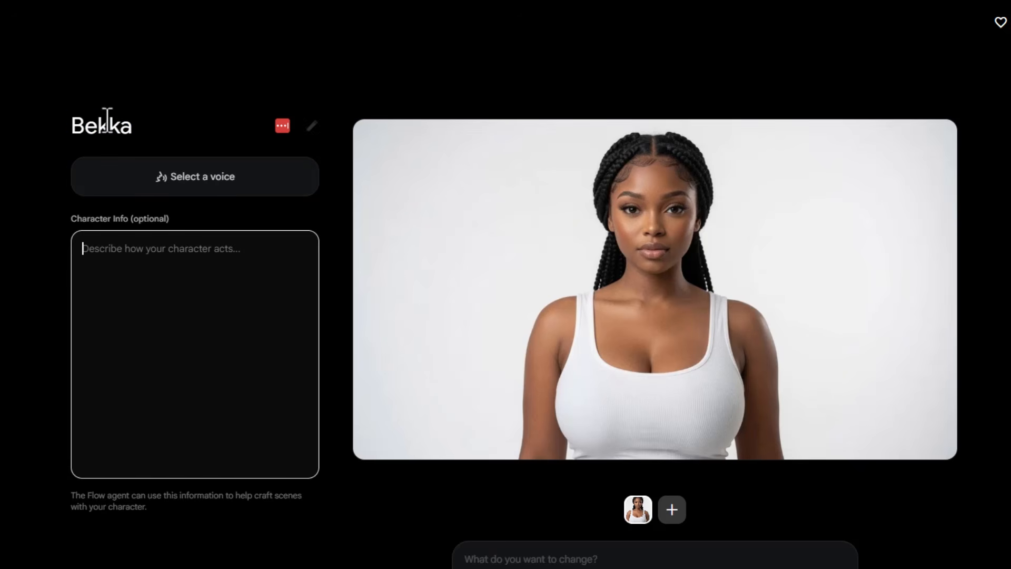
left_click(695, 73)
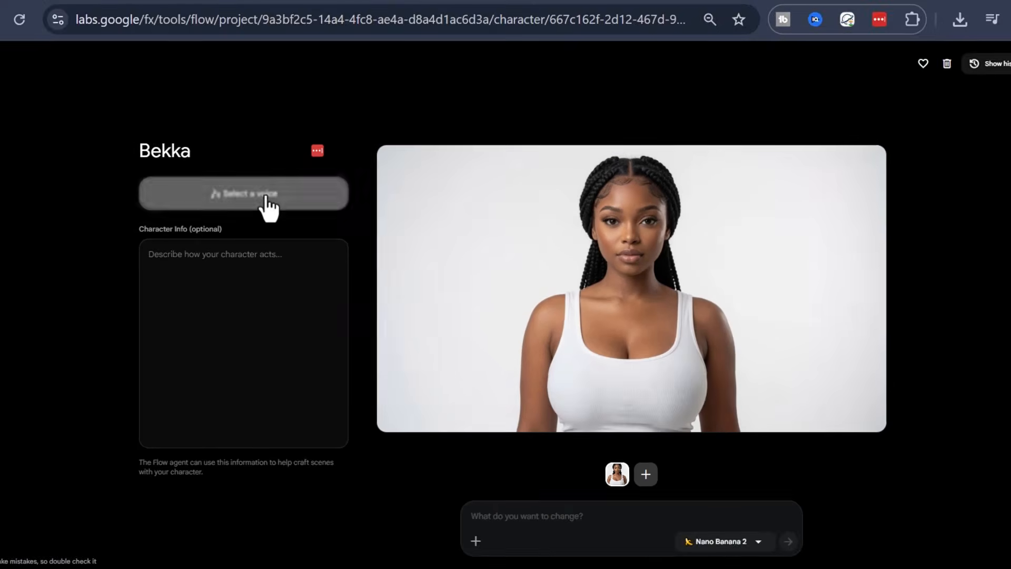
- Open the voice picker for Bekka, browse the voices, and start creating a new voice based on Leda
left_click(220, 189)
scroll(421, 290, "down", 8)
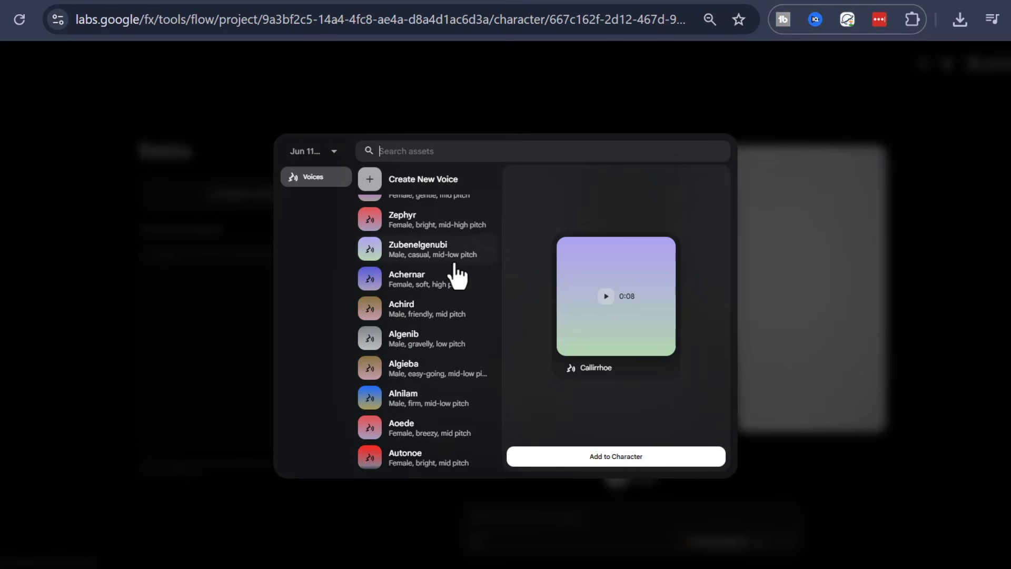
scroll(441, 463, "up", 8)
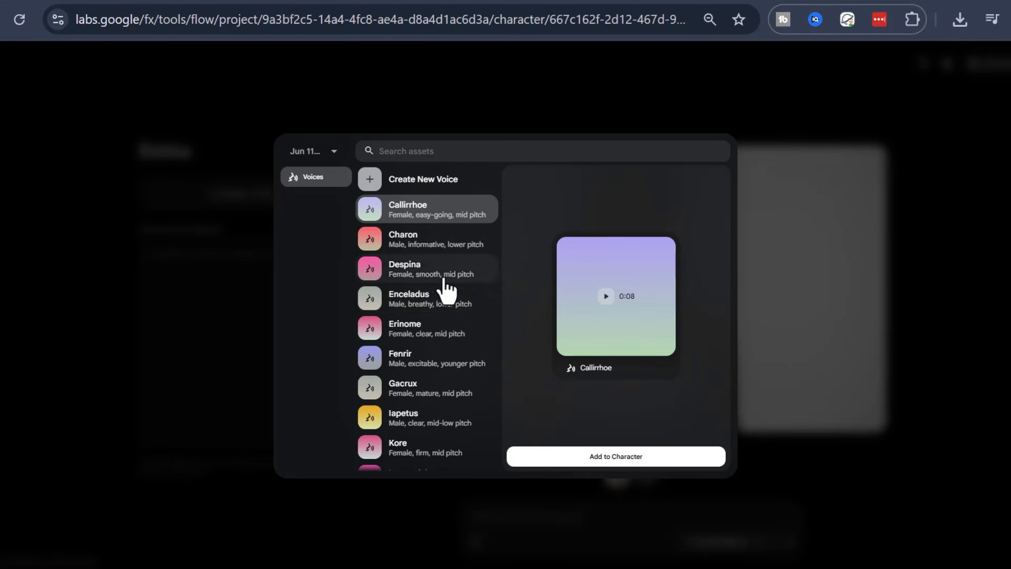
scroll(447, 310, "down", 2)
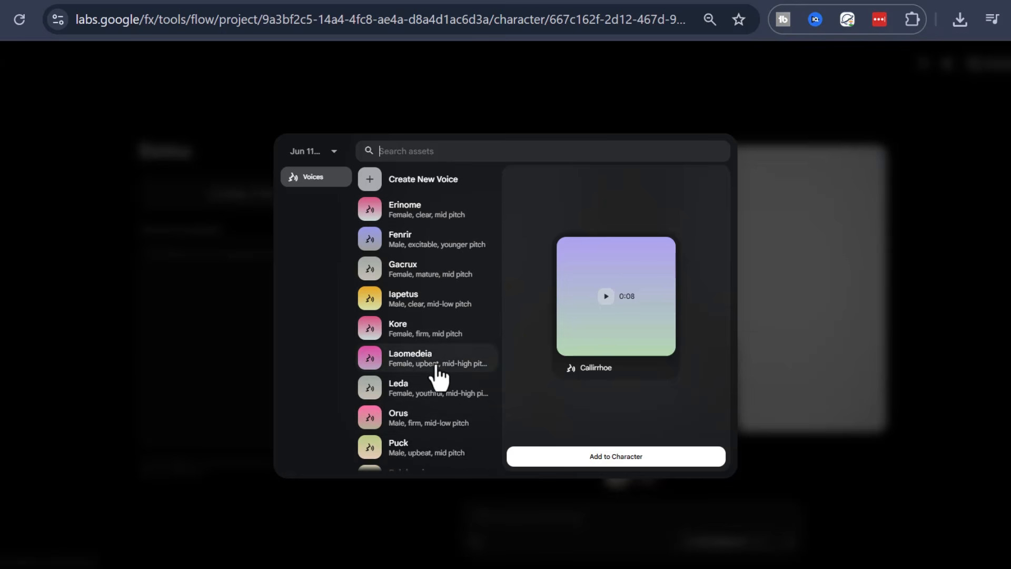
scroll(416, 200, "up", 2)
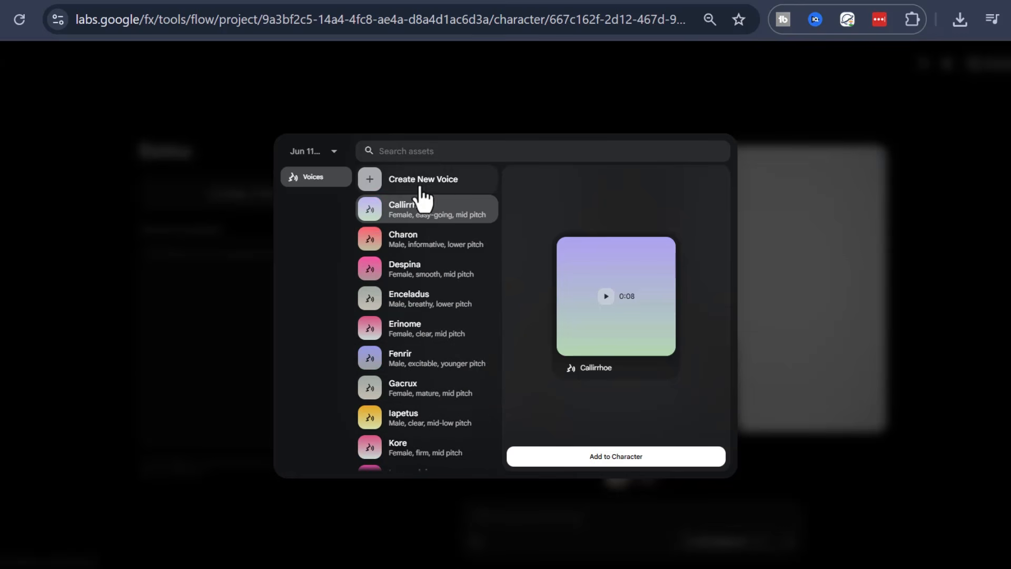
left_click(427, 191)
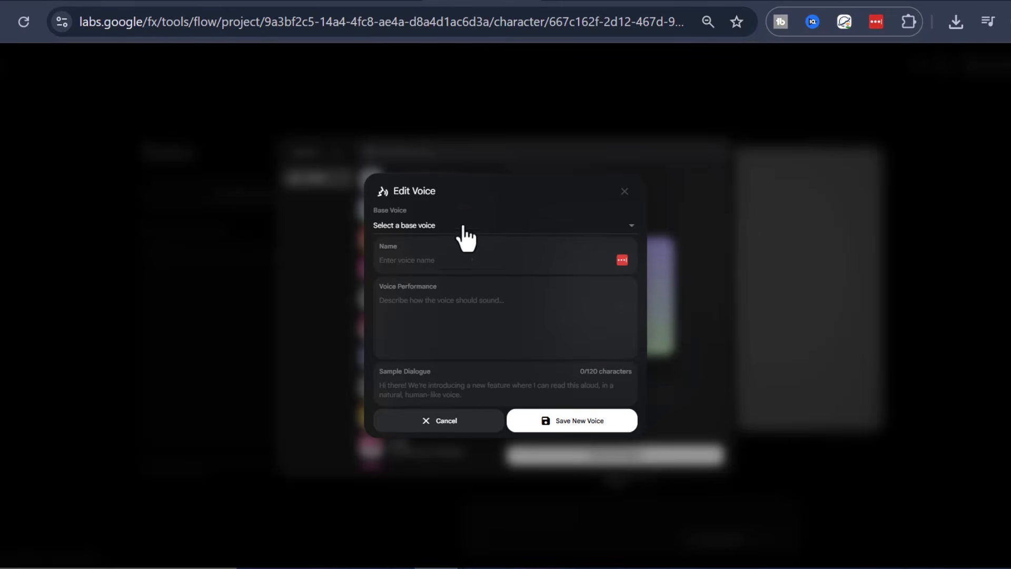
left_click(425, 227)
scroll(445, 322, "down", 15)
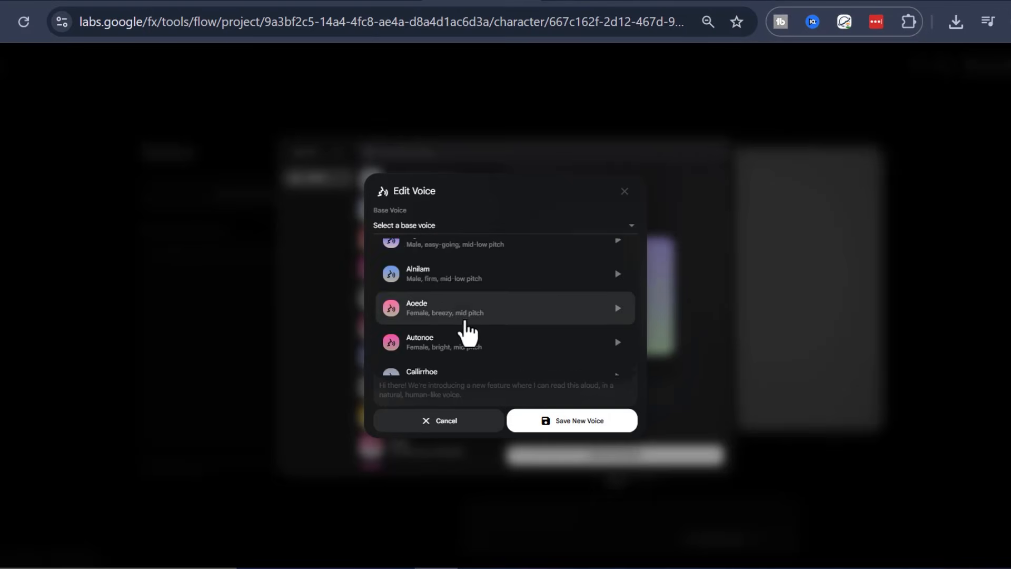
scroll(503, 342, "up", 3)
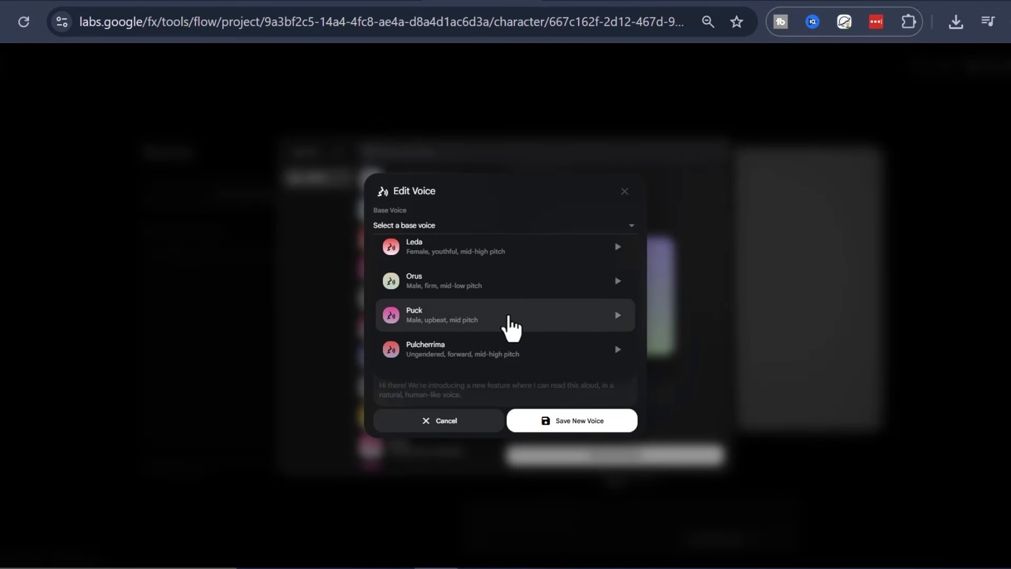
left_click(480, 262)
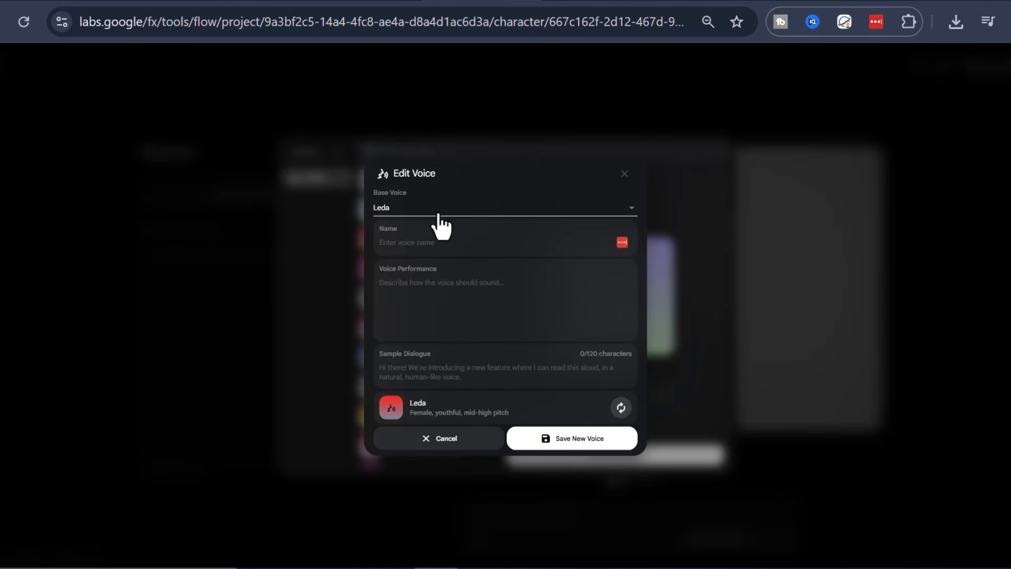
- Paste "calm, confident, and slightly cinematic, with a natural storytelling tone." as the voice performance description
left_click(462, 270)
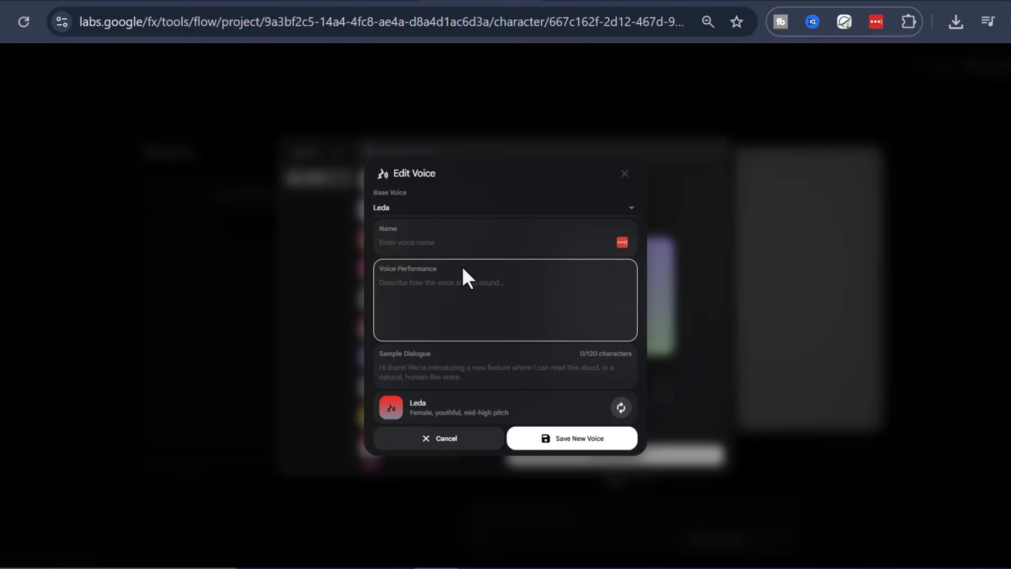
right_click(451, 288)
left_click(487, 363)
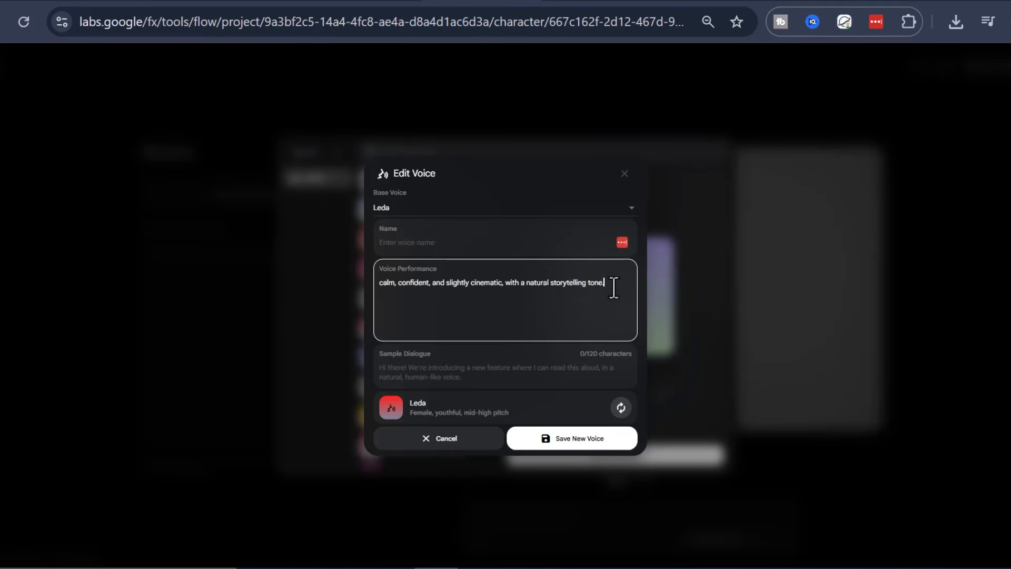
left_click_drag(614, 287, 390, 287)
left_click(410, 302)
- Name the new voice Bekka and regenerate its voice sample
left_click(435, 242)
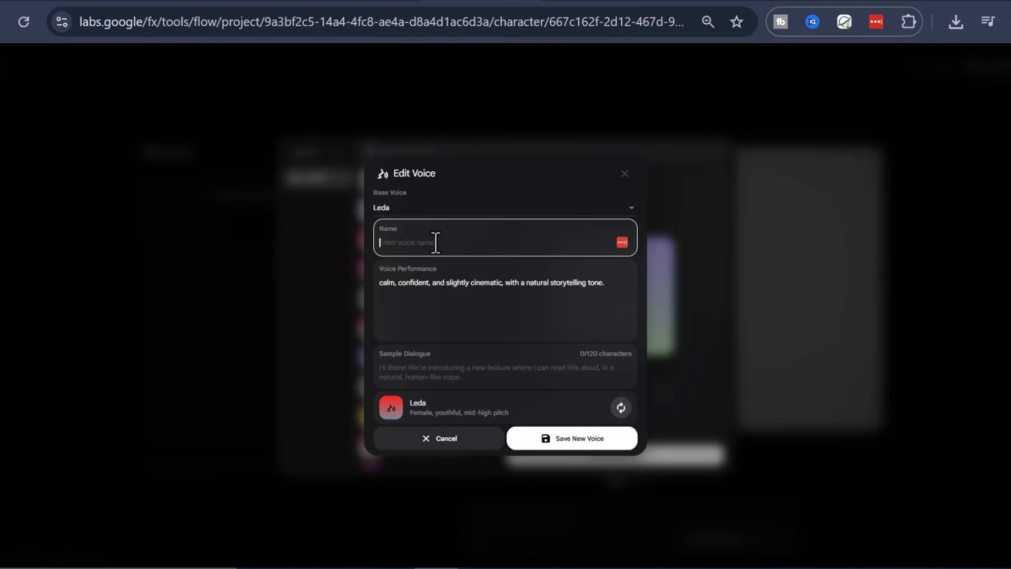
type("Bekka")
left_click(456, 282)
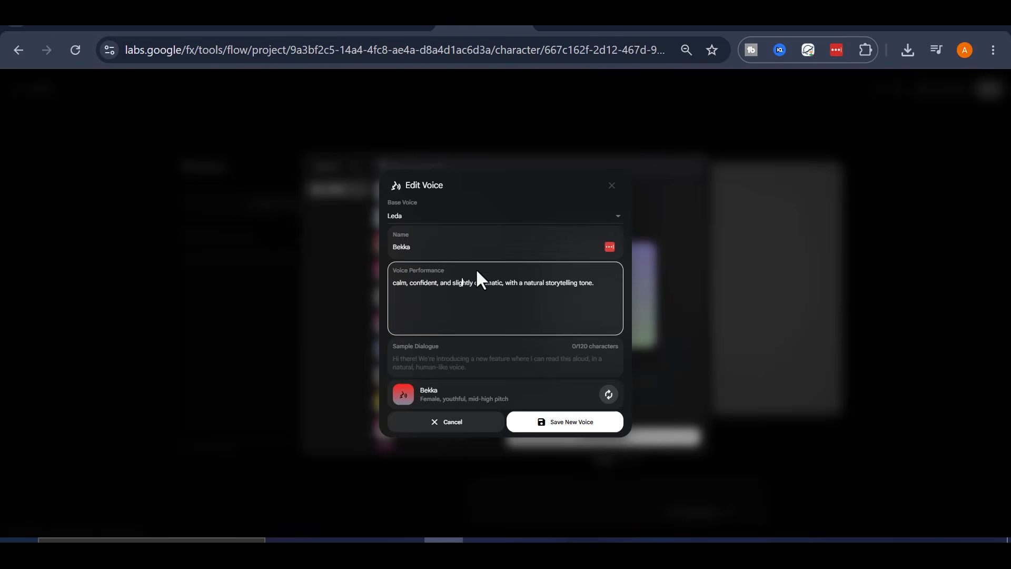
left_click(608, 394)
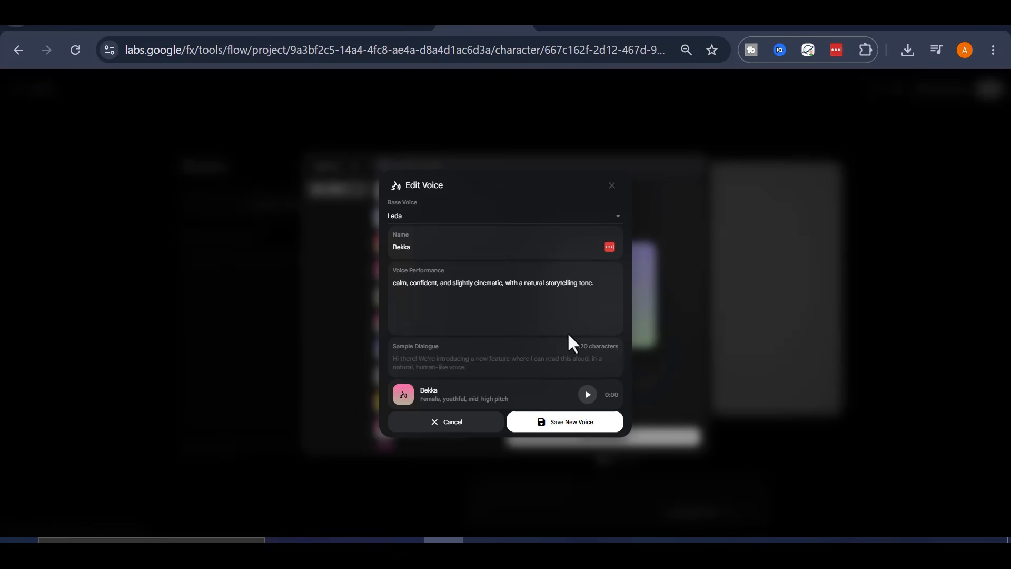
- Save the new Bekka voice and add it to the character
left_click(590, 288)
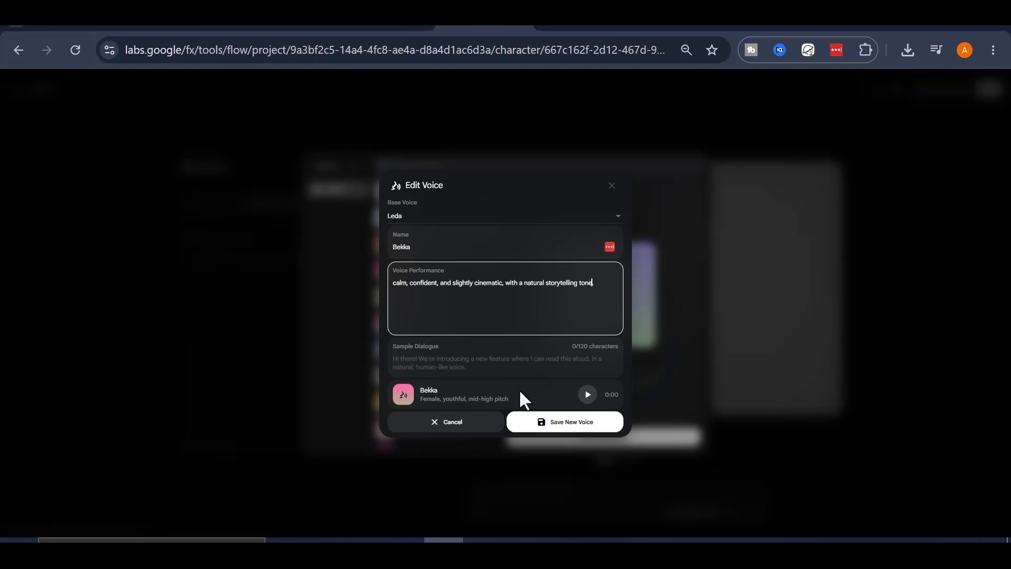
left_click(573, 422)
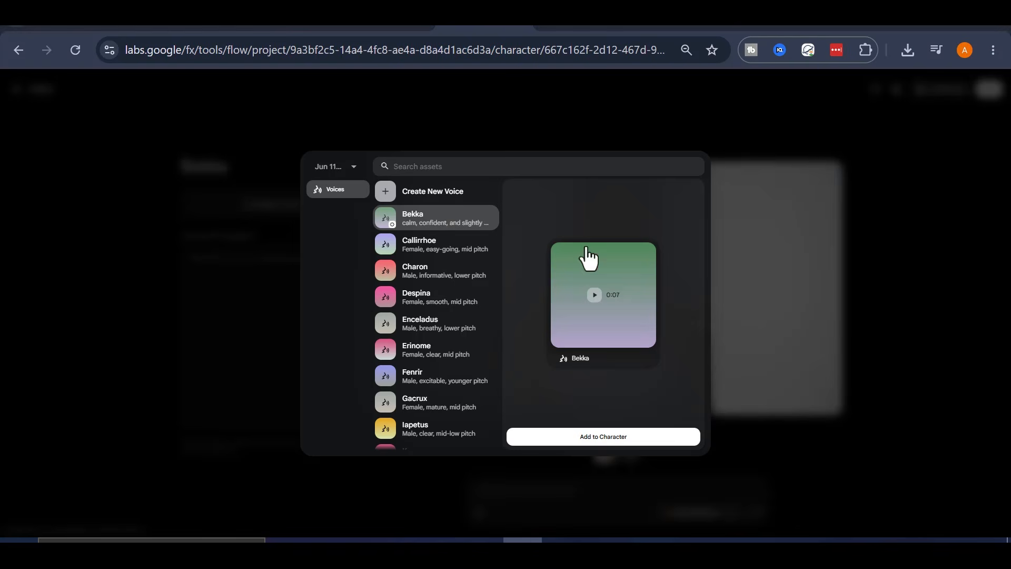
left_click(617, 449)
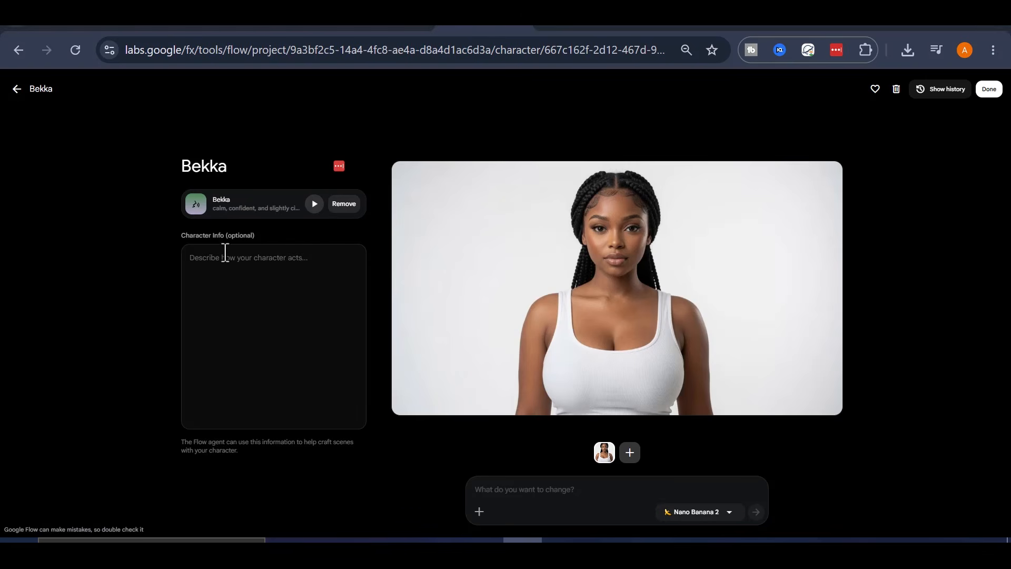
- Paste the personality description into Character Info, changing the character's name in it to Bekka, and add the strengths list
left_click(241, 266)
left_click_drag(178, 232, 240, 271)
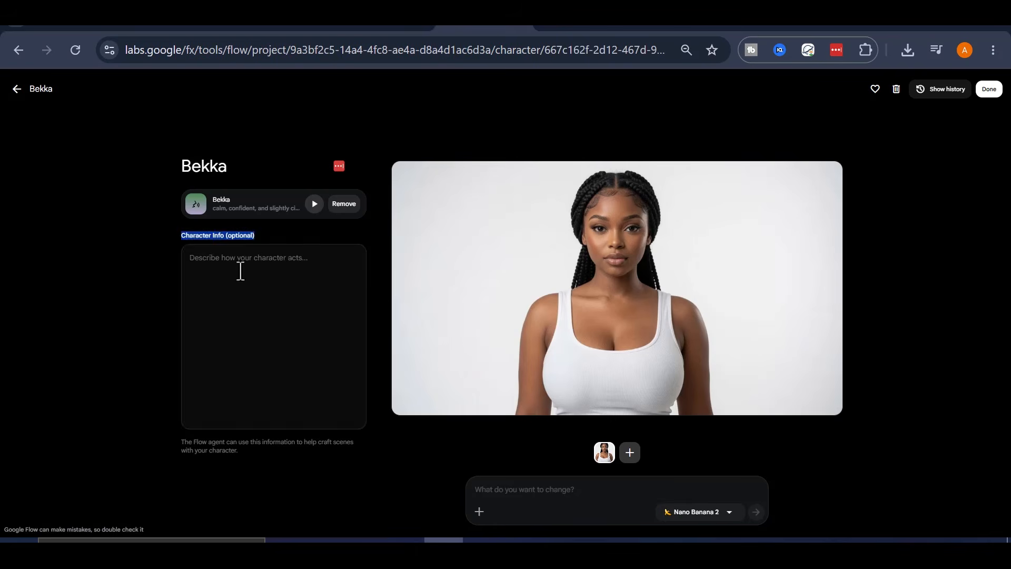
left_click(239, 271)
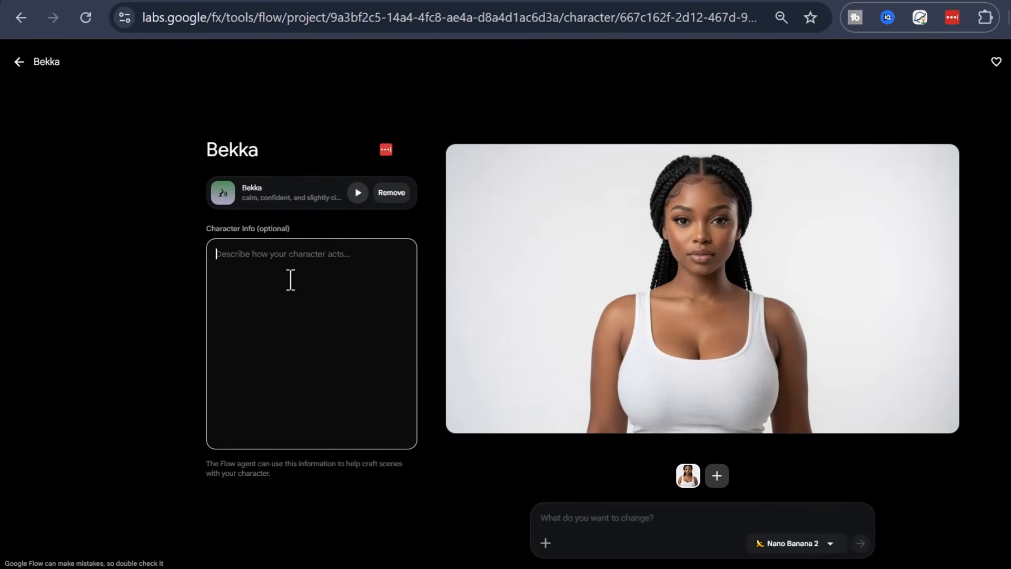
right_click(289, 280)
left_click(339, 369)
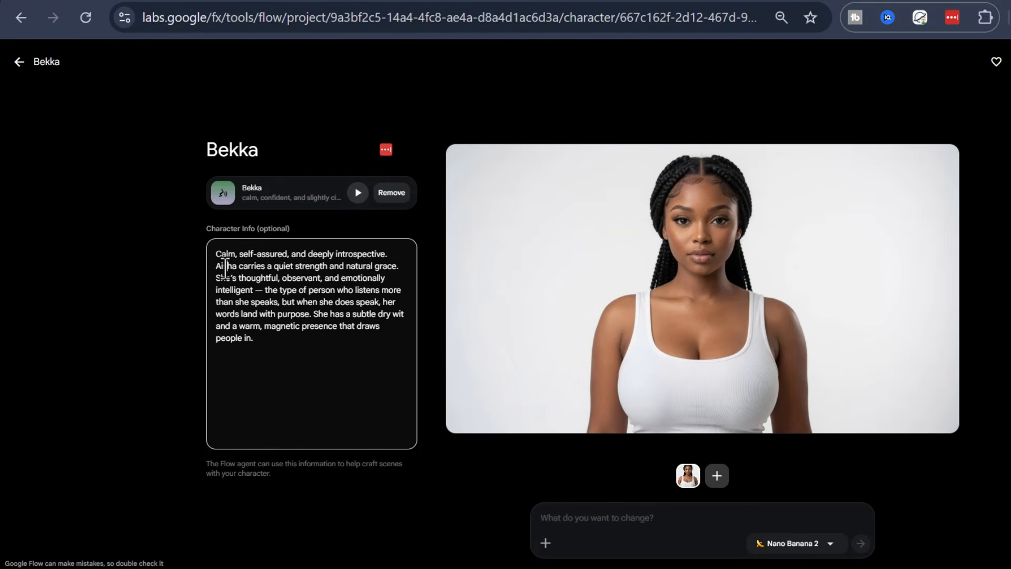
type("Bekka")
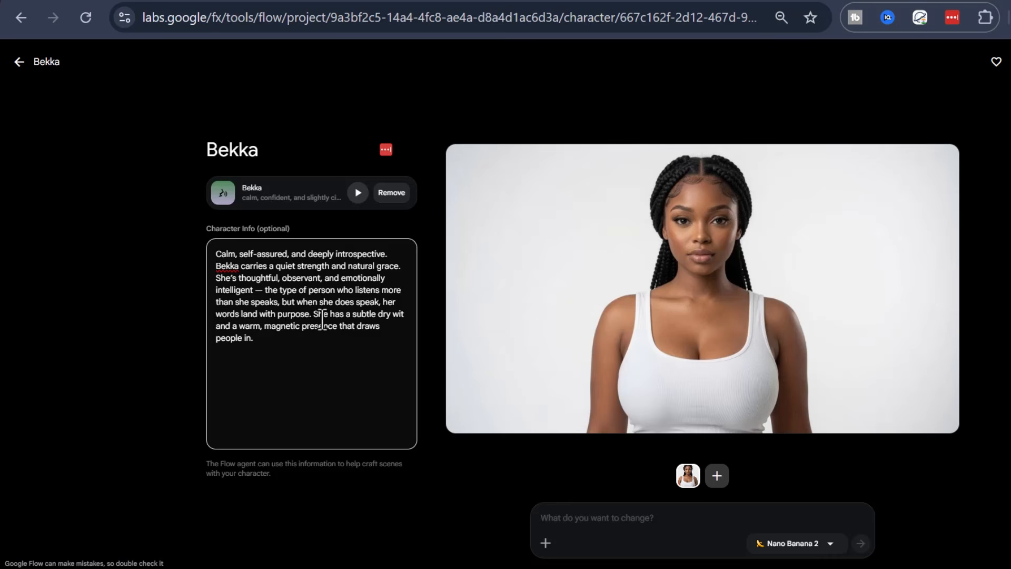
type("Strengths:  Exceptional emotional intelligence Natural storyteller and communicator Grace under pressure Deep cultural awareness and empathy")
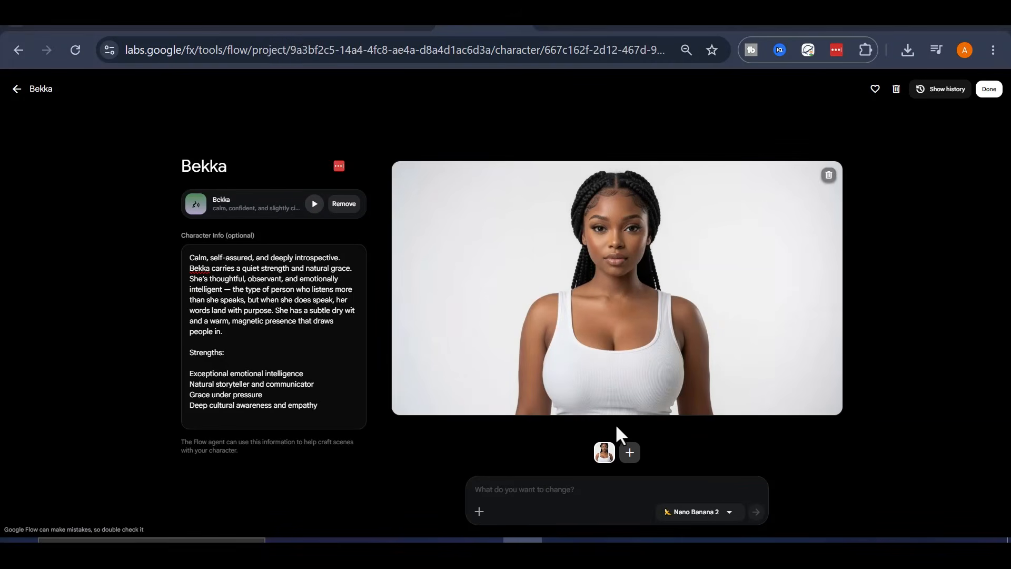
- Generate a full-body triptych reference image, replacing the [DESCRIBE BODY AND OUTFIT] placeholder with the pasted body and outfit description
left_click(629, 454)
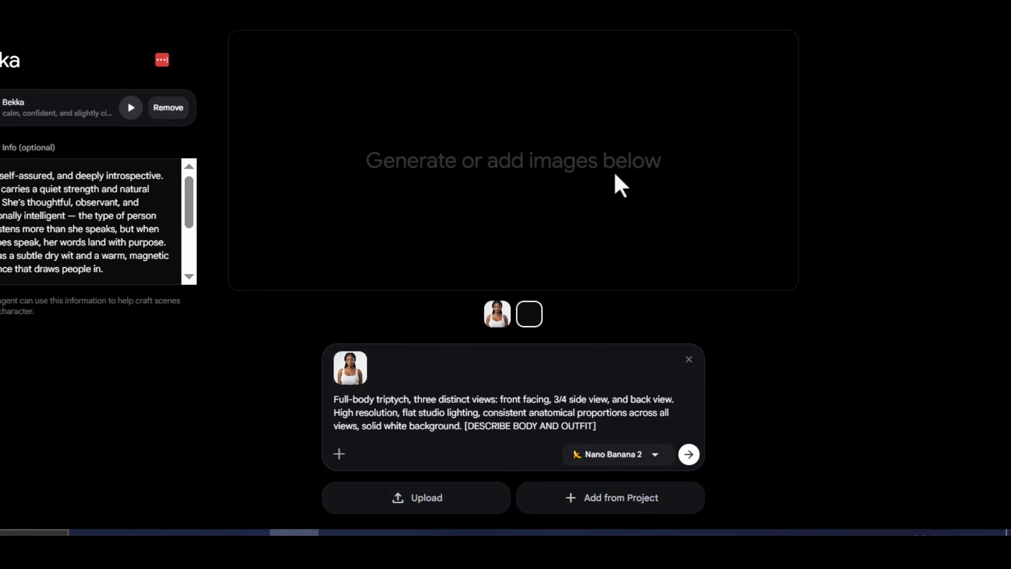
left_click_drag(598, 426, 472, 426)
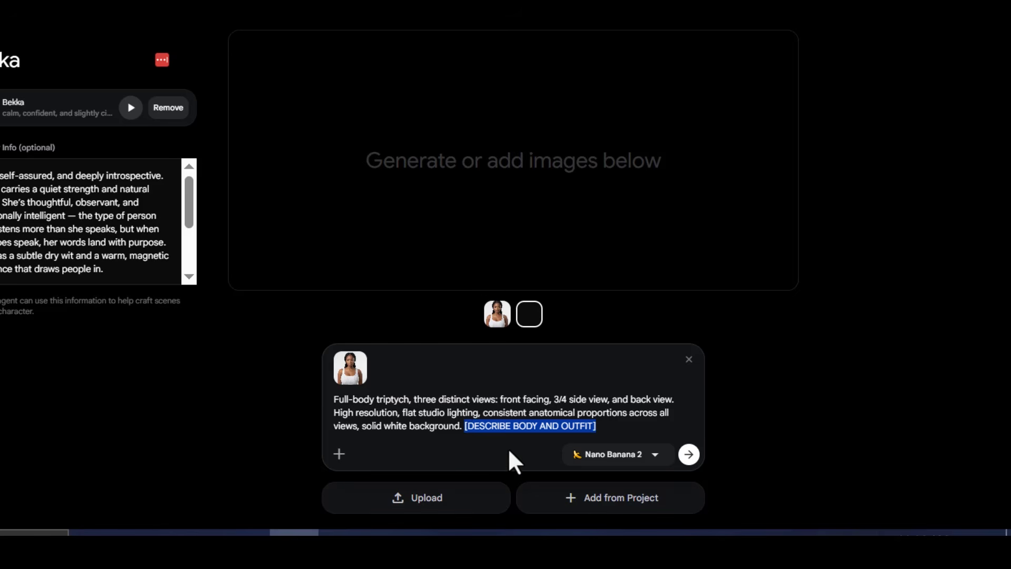
right_click(516, 426)
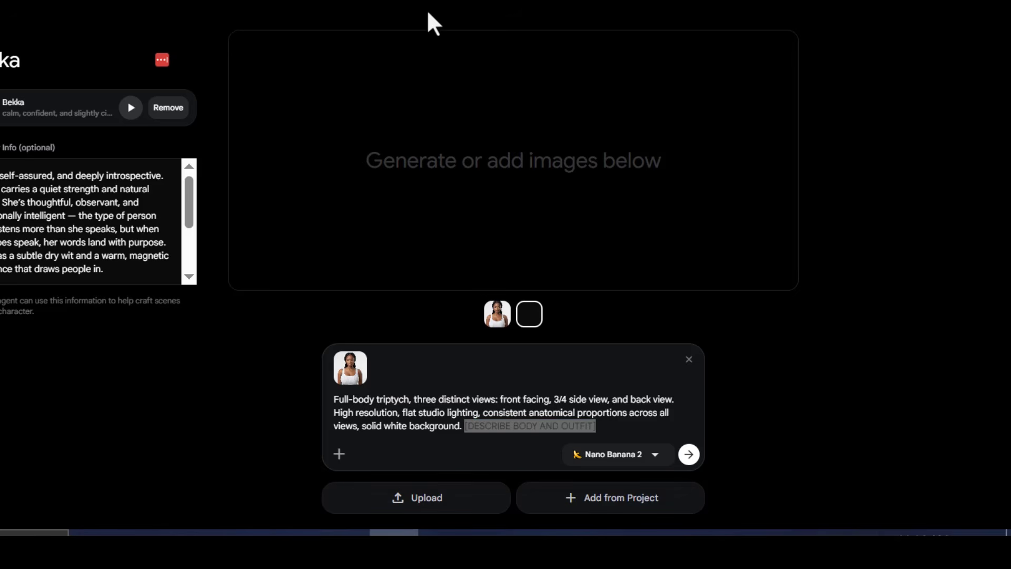
right_click(514, 426)
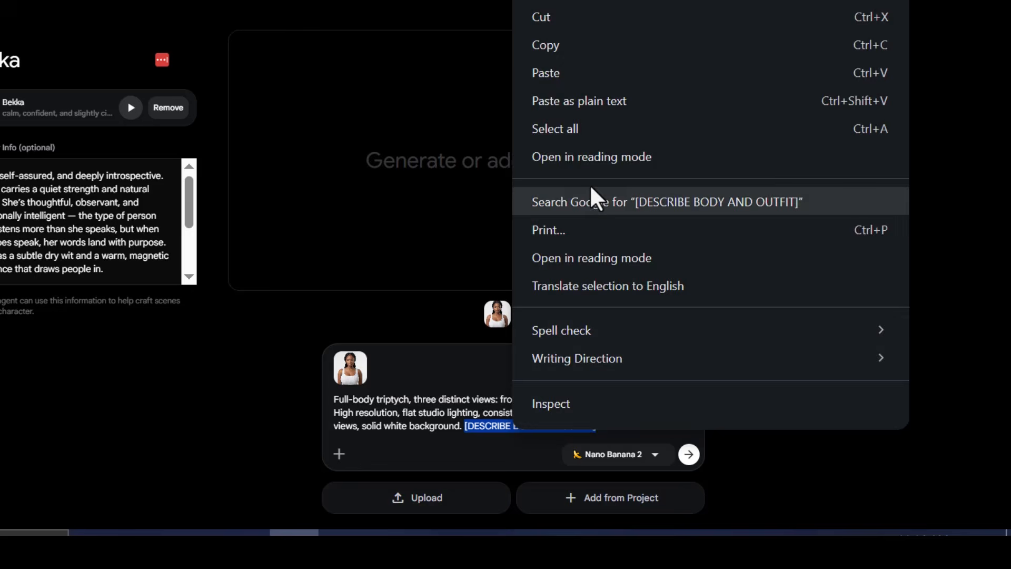
left_click(570, 75)
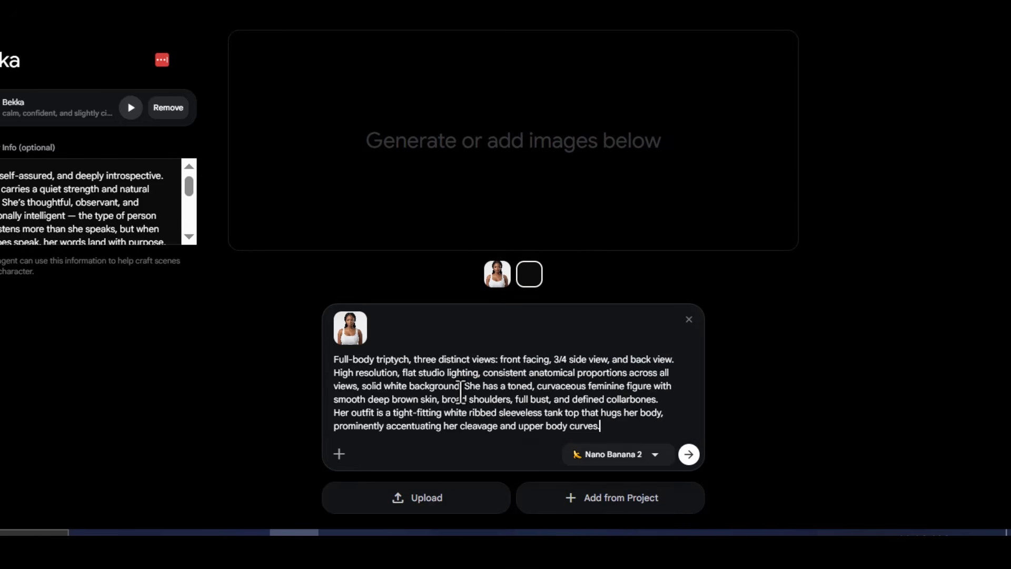
left_click_drag(463, 386, 605, 429)
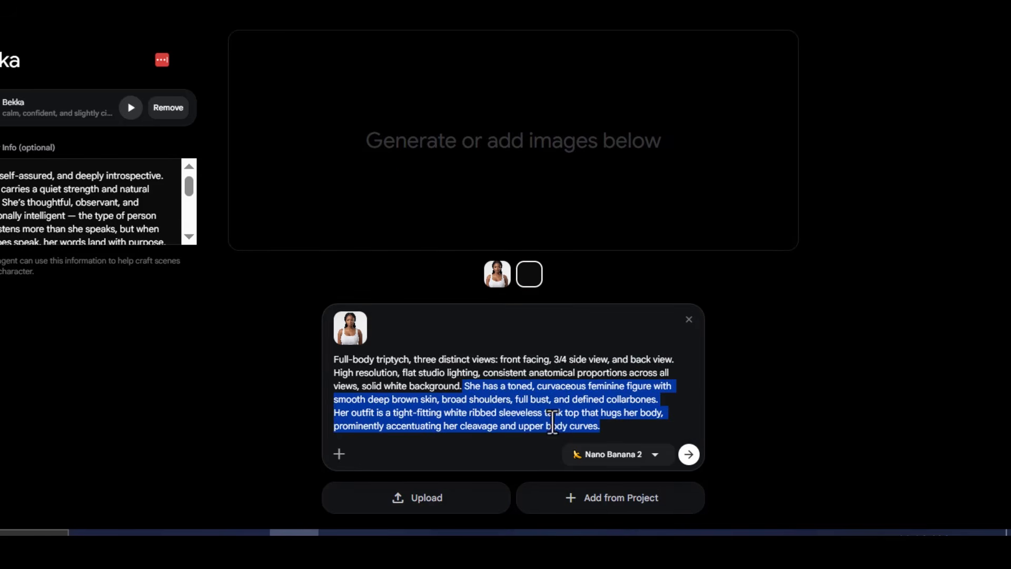
left_click(688, 455)
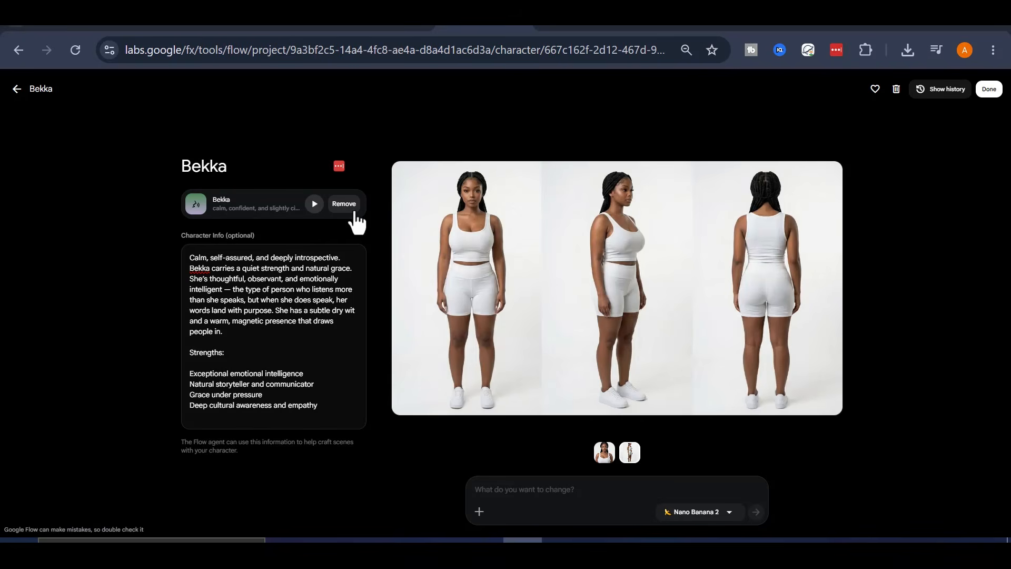
- Finish editing the Bekka character and open its card's options menu in All Media
left_click(989, 96)
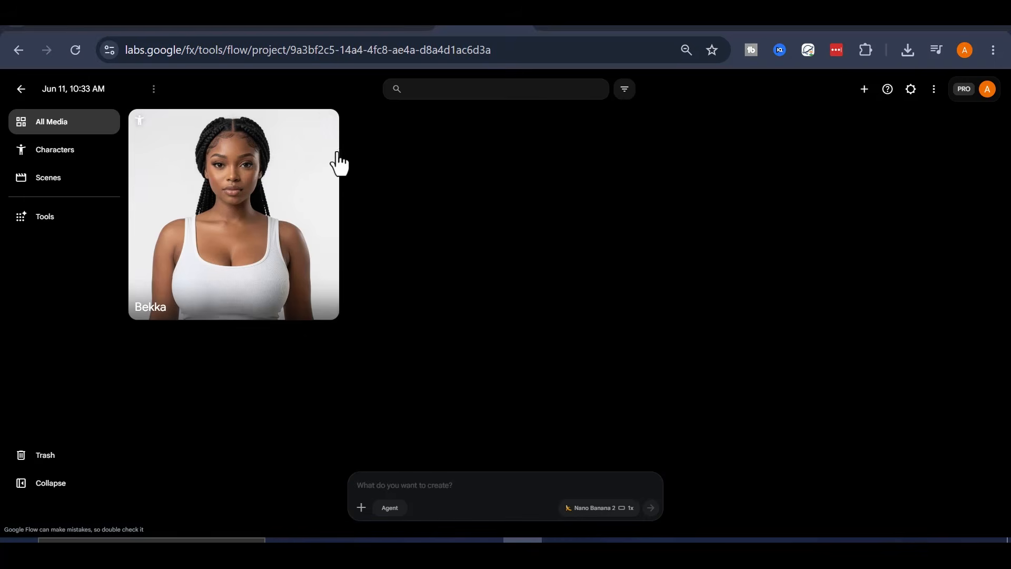
left_click(324, 125)
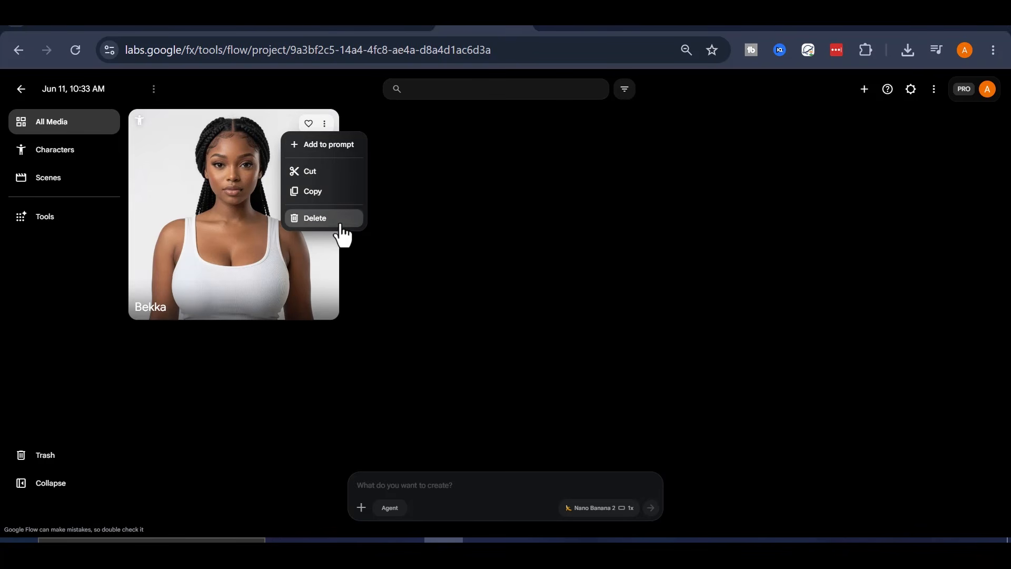
left_click(368, 185)
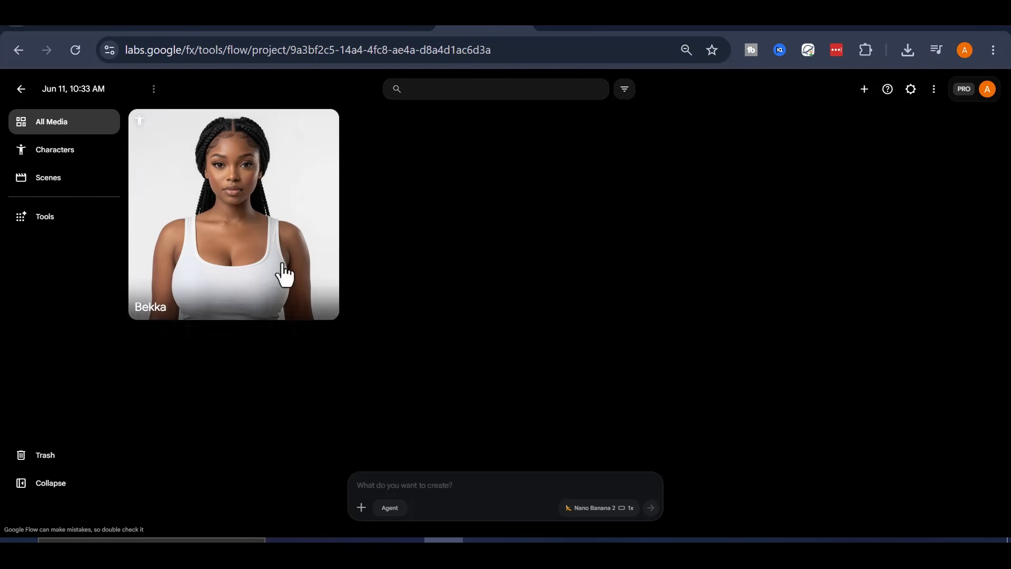
left_click(324, 123)
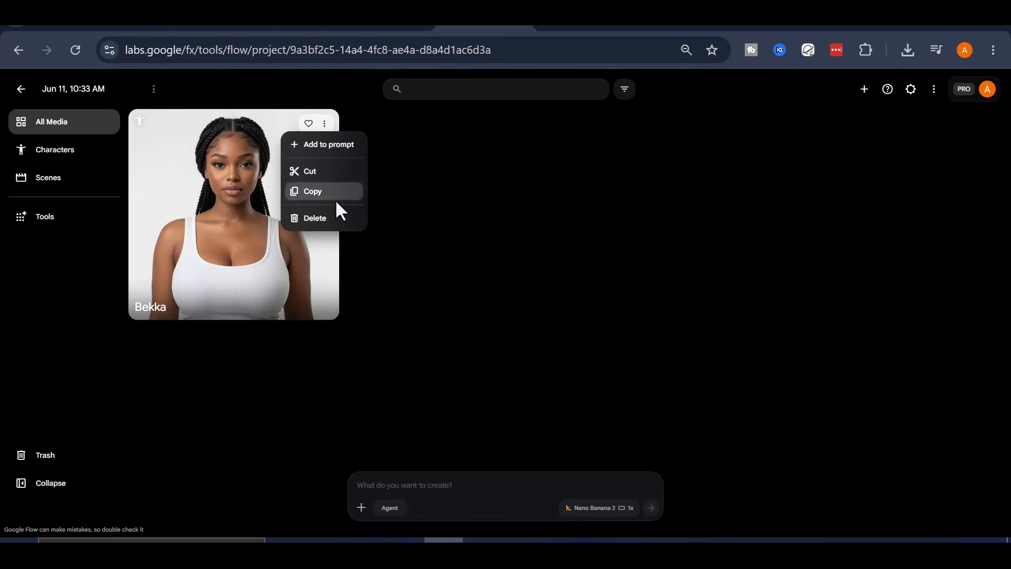
left_click(387, 204)
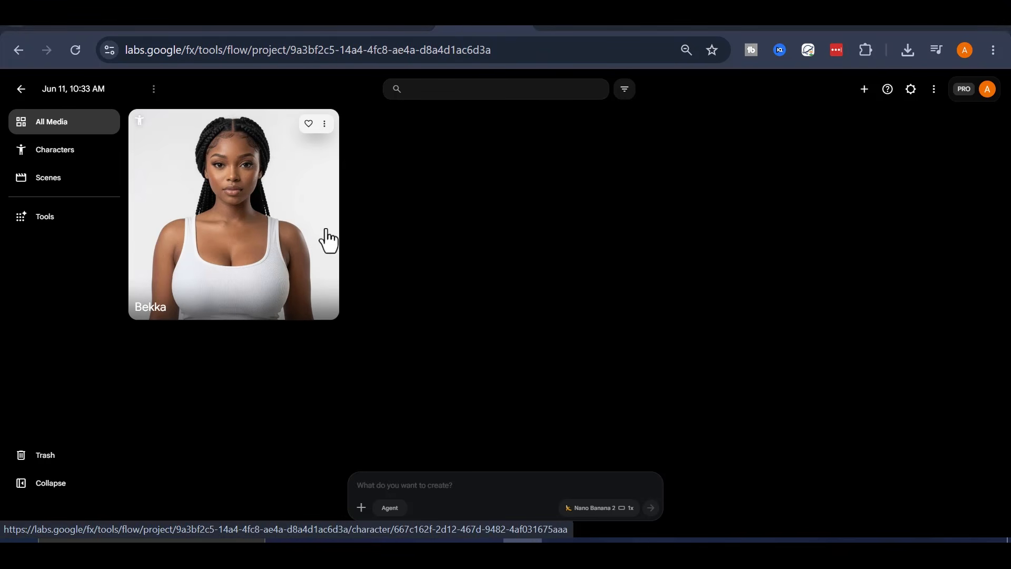
- Reopen the Bekka character, view the triptych reference image, and close the editor
left_click(288, 204)
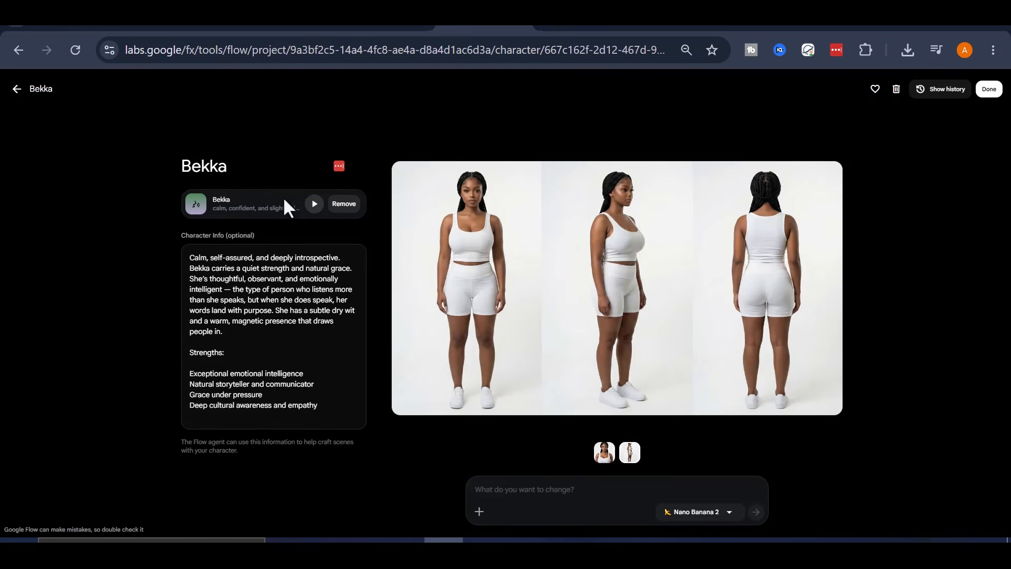
left_click(605, 454)
left_click(988, 89)
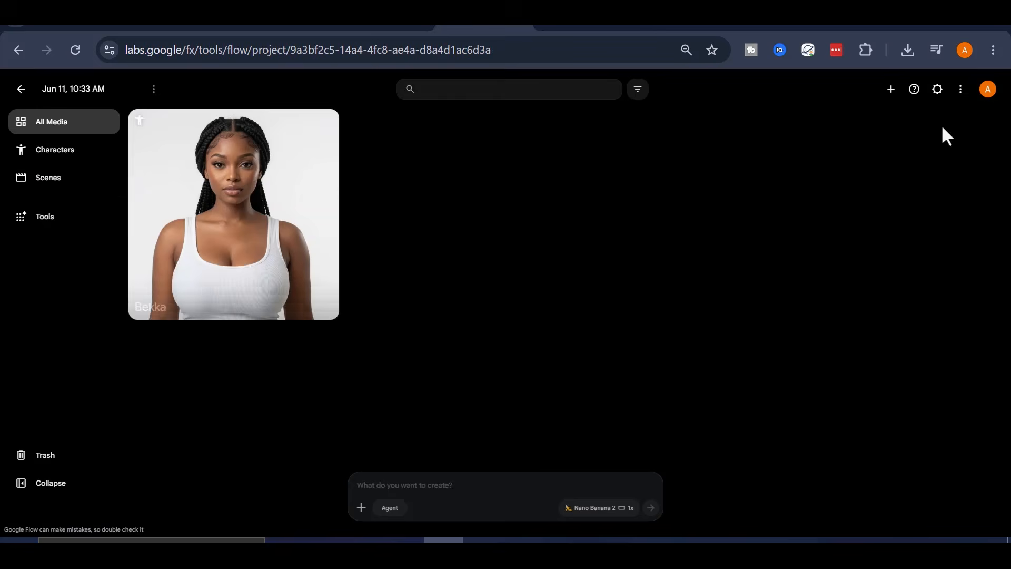
- Review the image generation settings for aspect ratio, output count and model
left_click(59, 151)
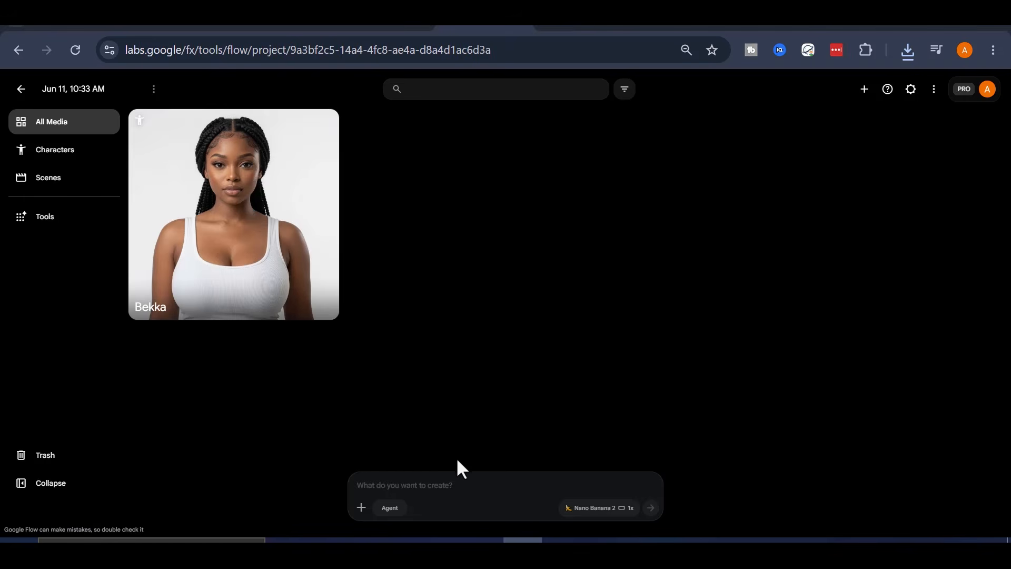
left_click(585, 510)
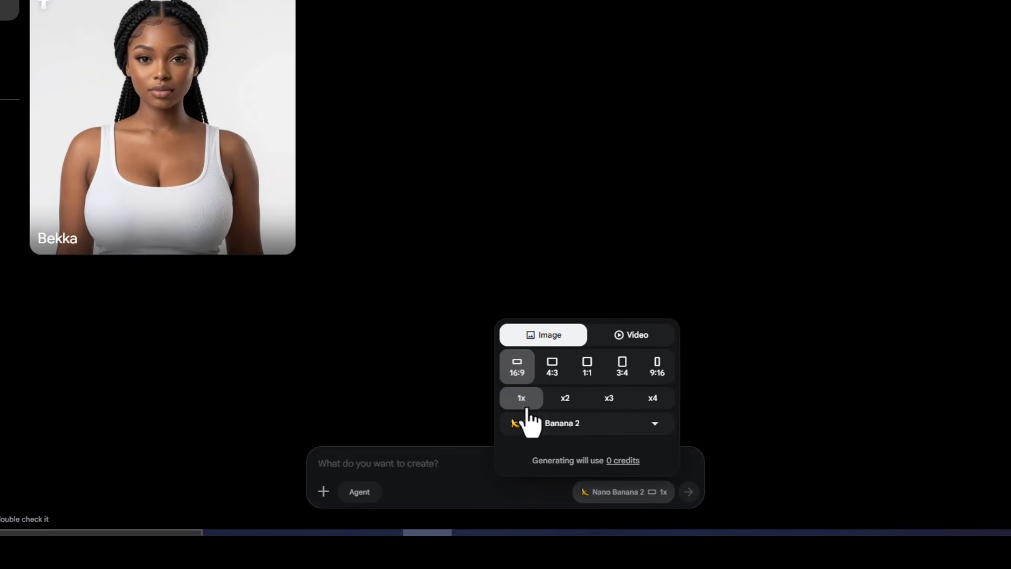
left_click(432, 474)
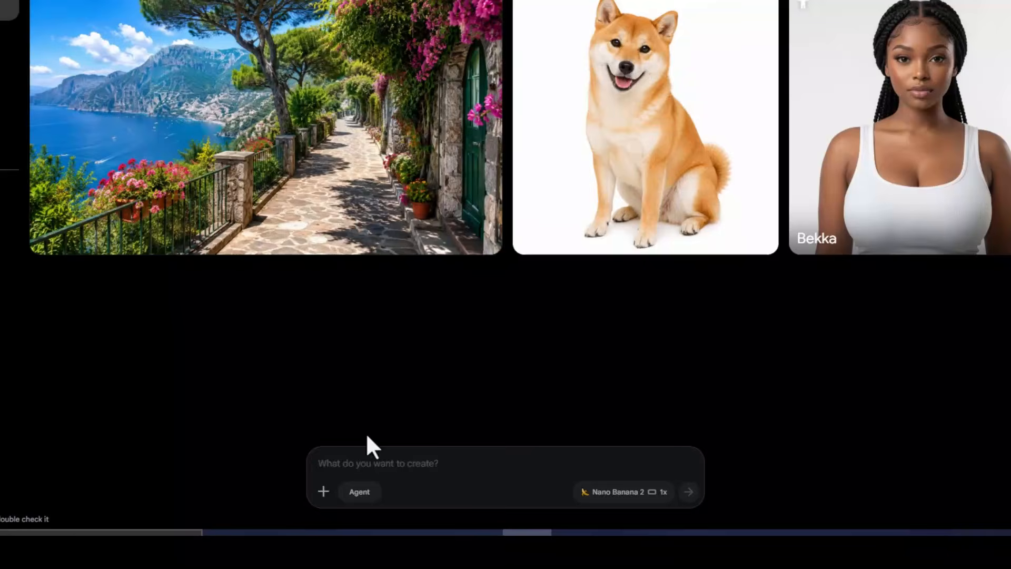
- Attach the coastal walkway image and the dog image to the prompt as references
left_click_drag(274, 211, 424, 461)
left_click_drag(633, 176, 381, 427)
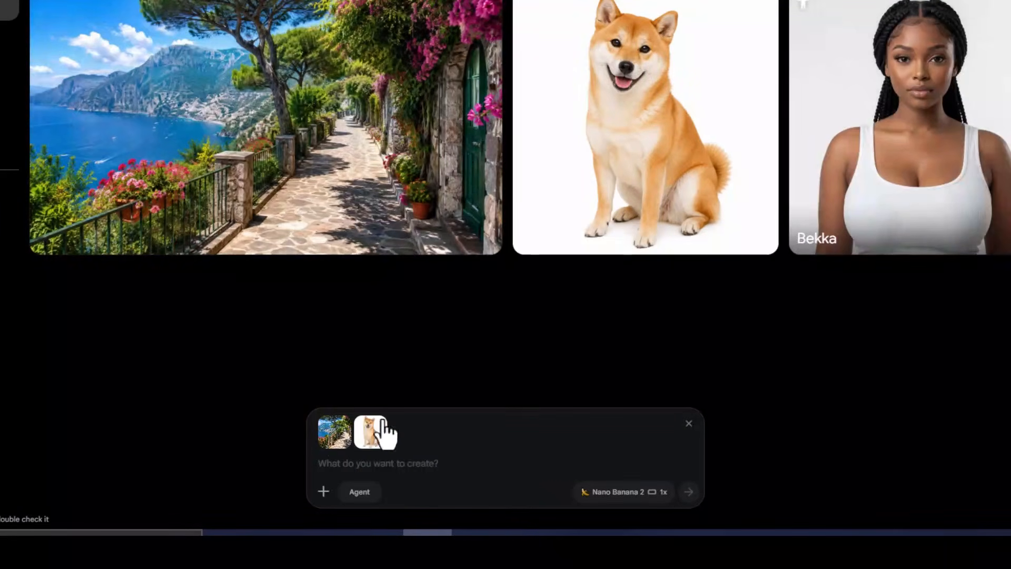
mouse_move(371, 441)
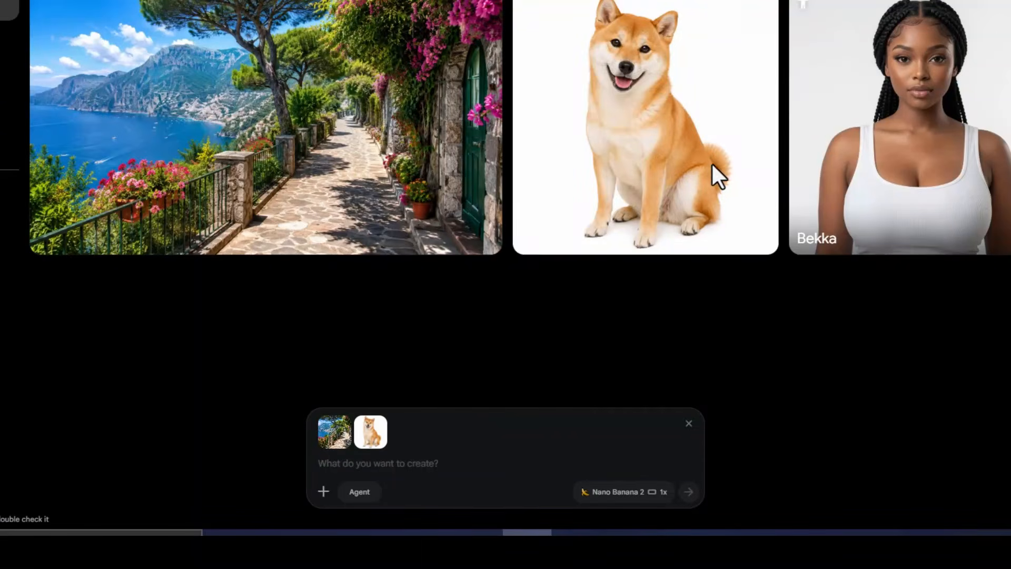
- Paste the walkway prompt and insert the Bekka character after "create a full-body shot of"
type("create a full-body shot of  Strolling along the walkway with her dog beside her.")
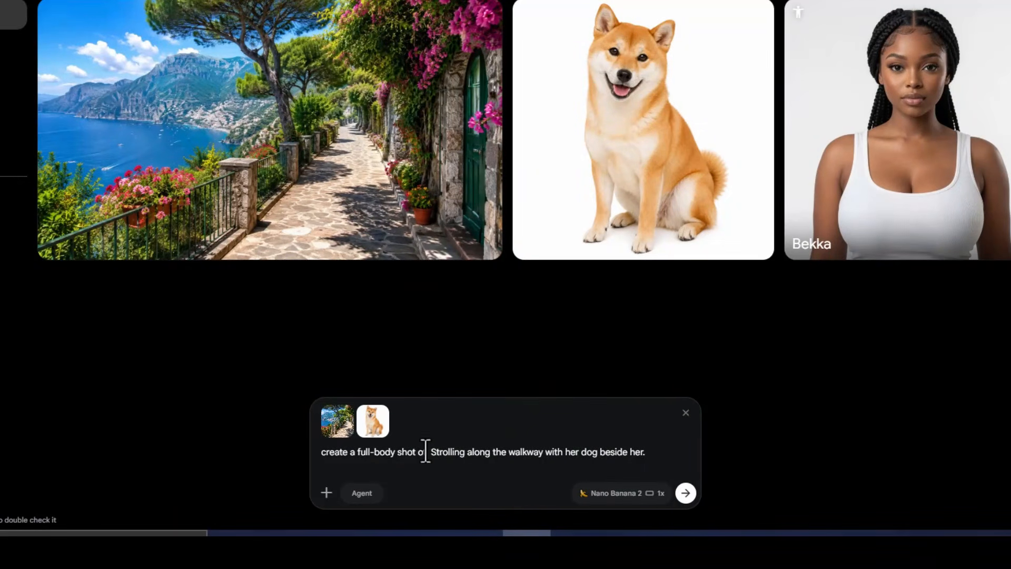
left_click(425, 450)
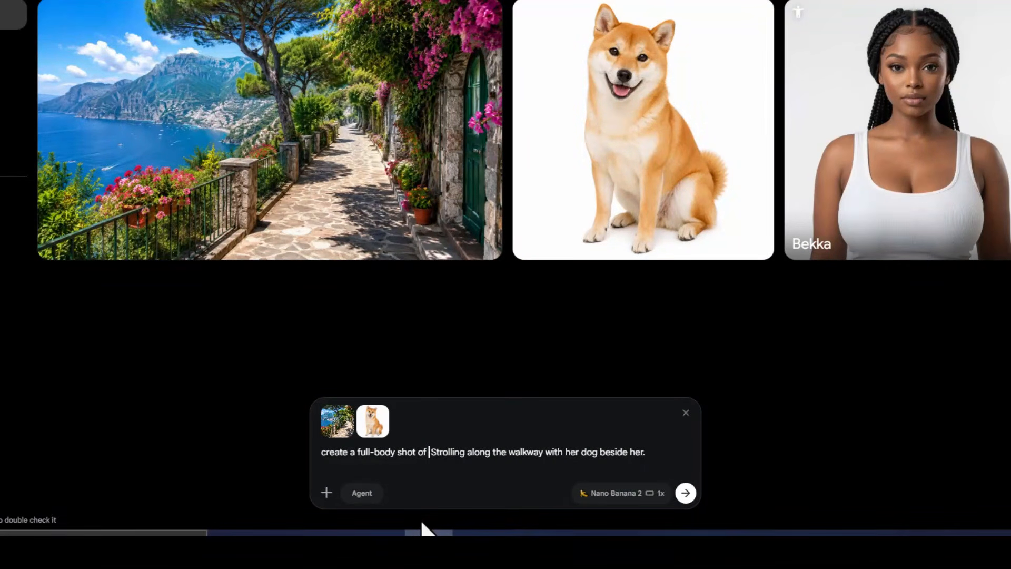
type("@")
type("be")
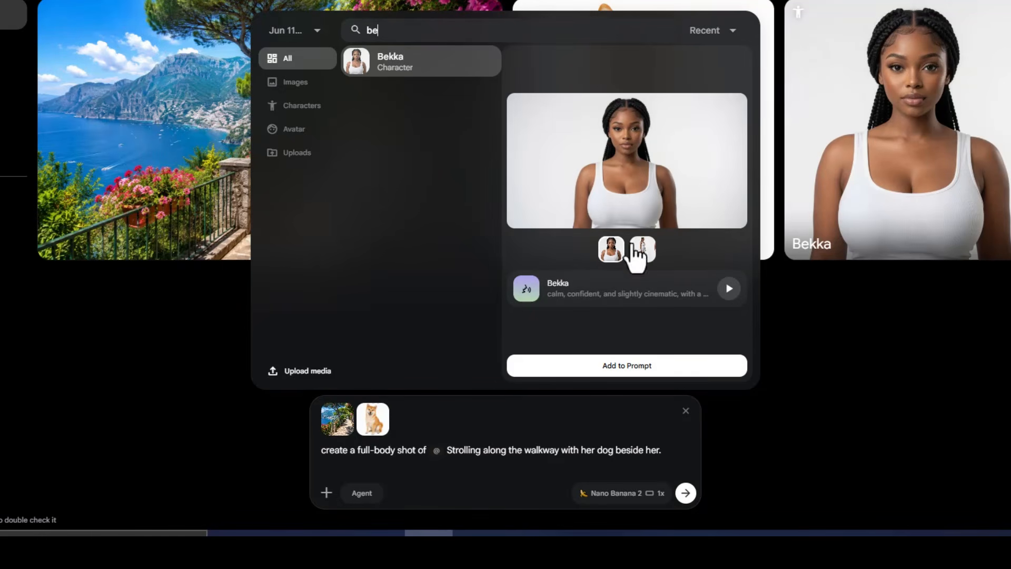
left_click(617, 375)
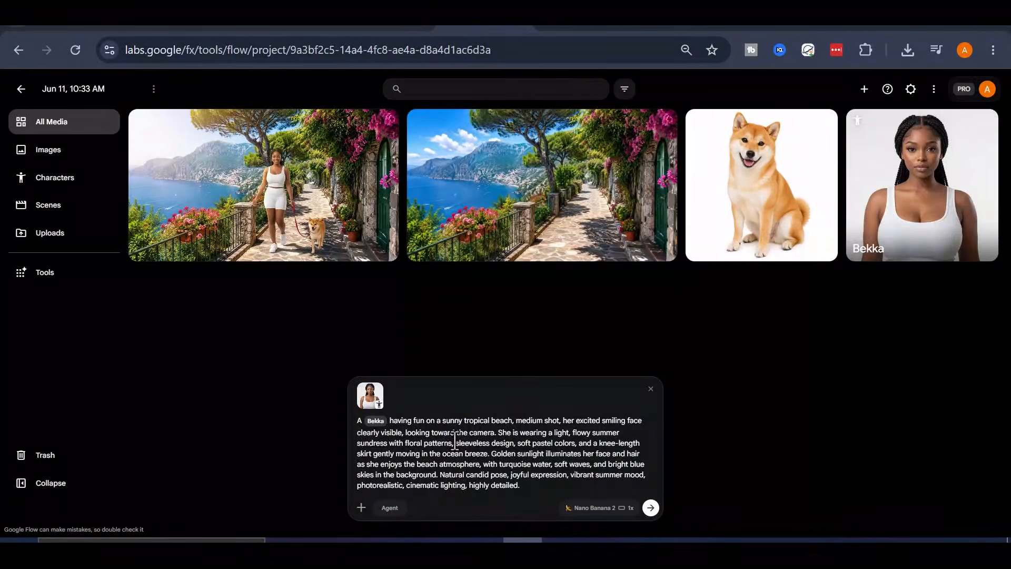
- Compare the Bekka beach prompt with its ChatGPT source text and generate the tropical beach image
left_click_drag(521, 485, 351, 445)
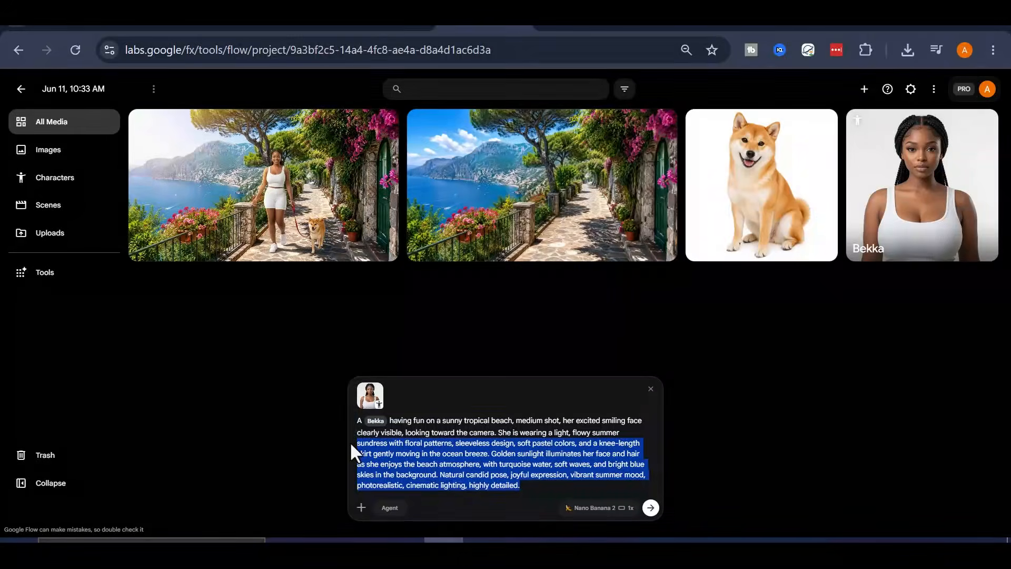
left_click(455, 443)
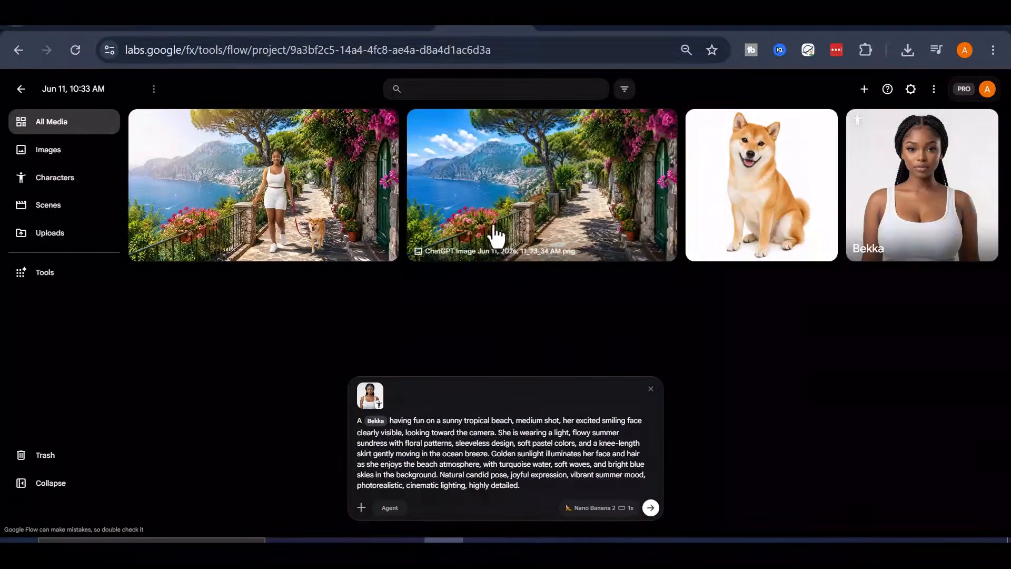
left_click(684, 22)
left_click_drag(440, 130, 566, 158)
left_click(563, 144)
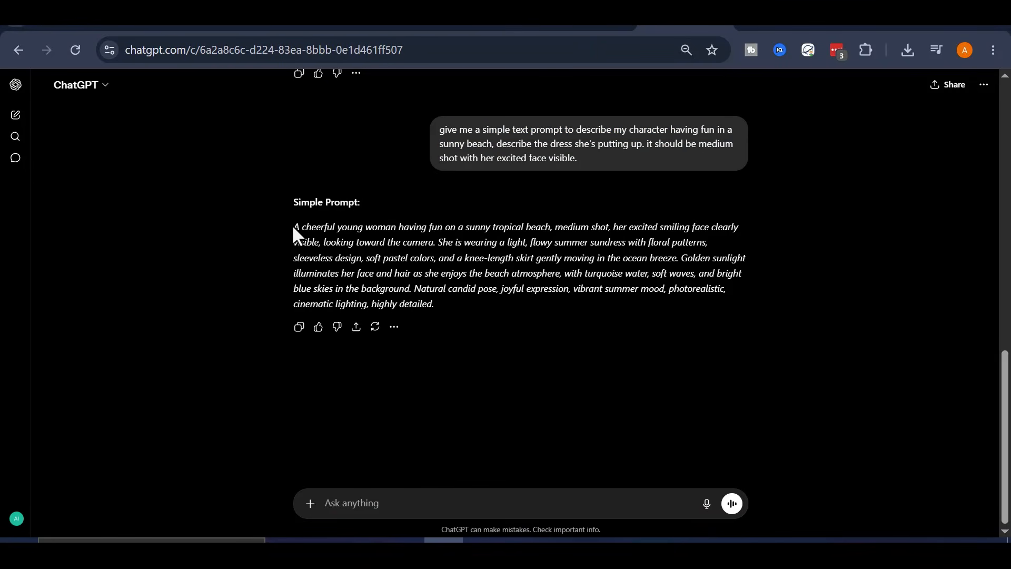
left_click_drag(292, 232, 424, 293)
left_click(416, 247)
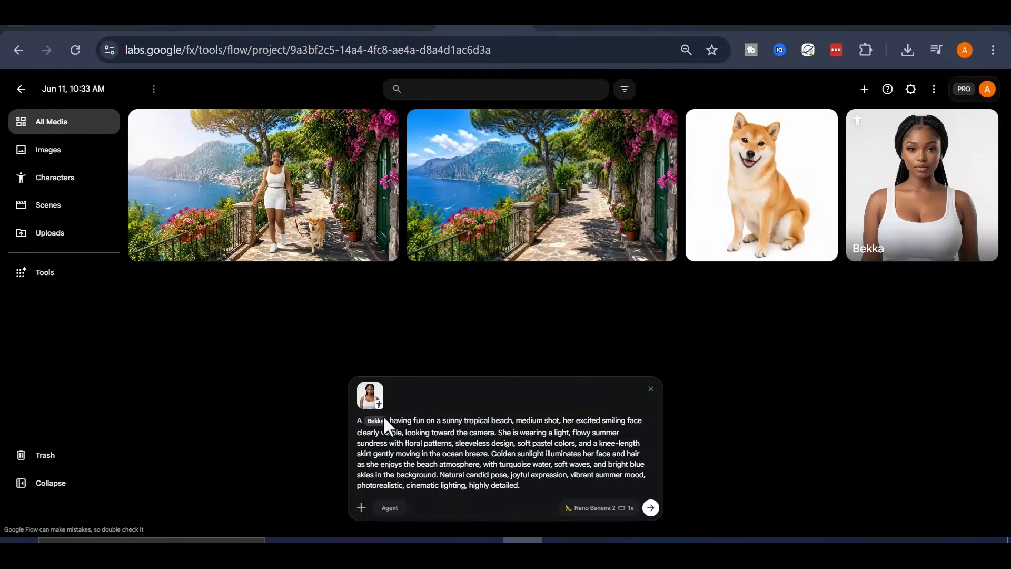
left_click(649, 508)
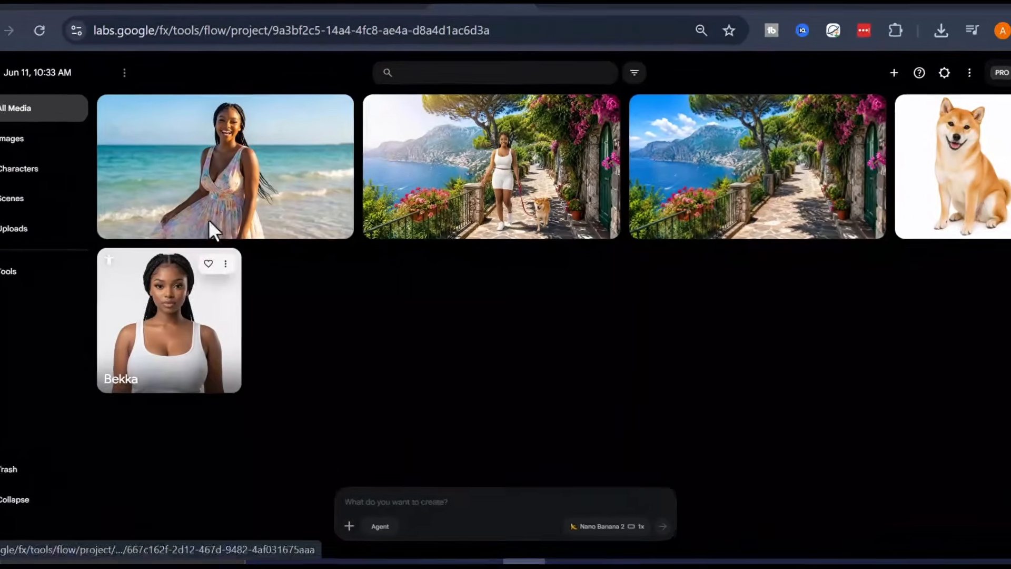
- Open the generated beach and gym images of Bekka to inspect them, returning to All Media each time
left_click(232, 232)
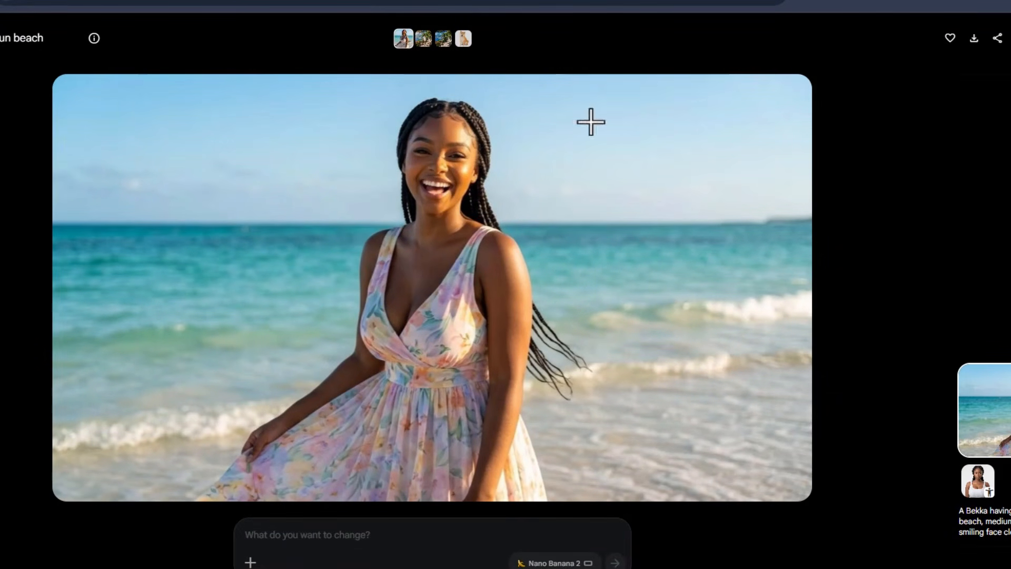
left_click(29, 94)
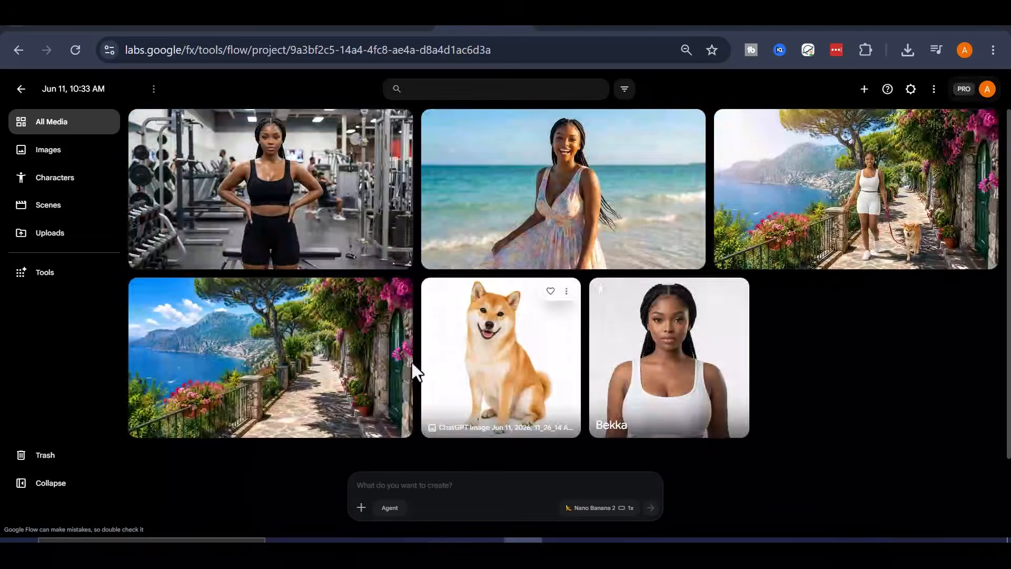
left_click(330, 204)
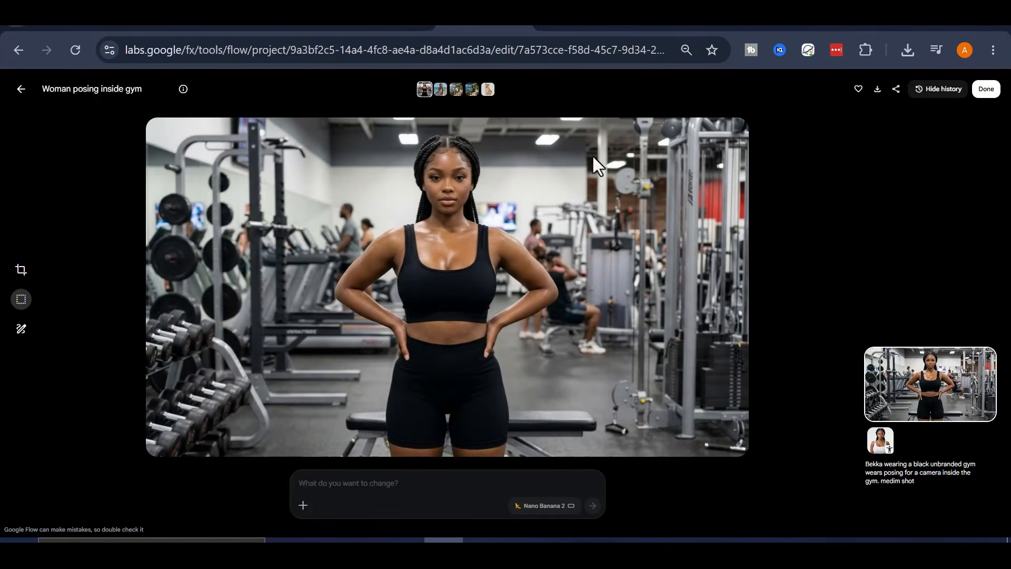
left_click(20, 89)
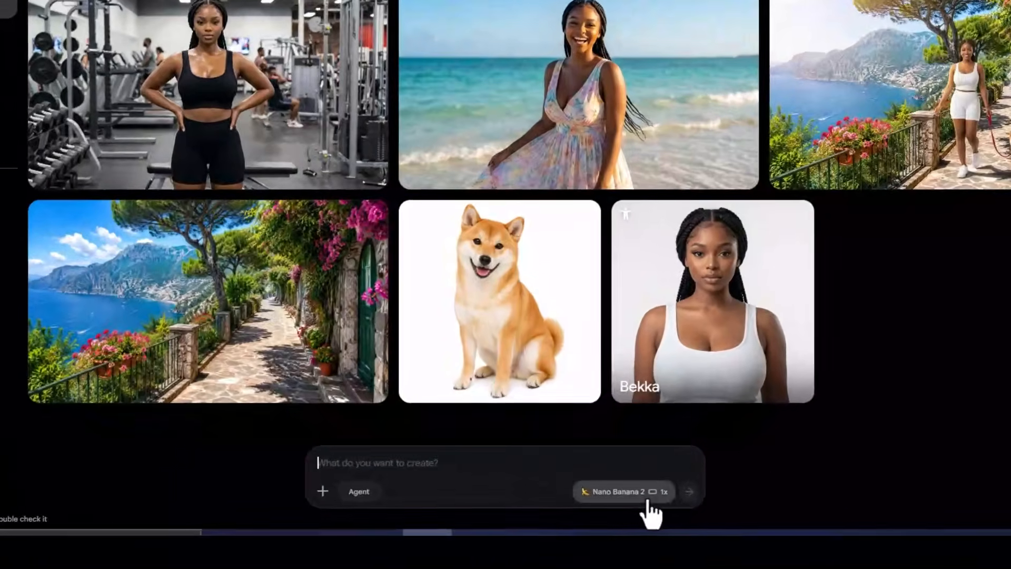
- Switch generation to Video with Ingredients, 16:9, 1x, Omni Flash and 10s
left_click(599, 507)
left_click(634, 336)
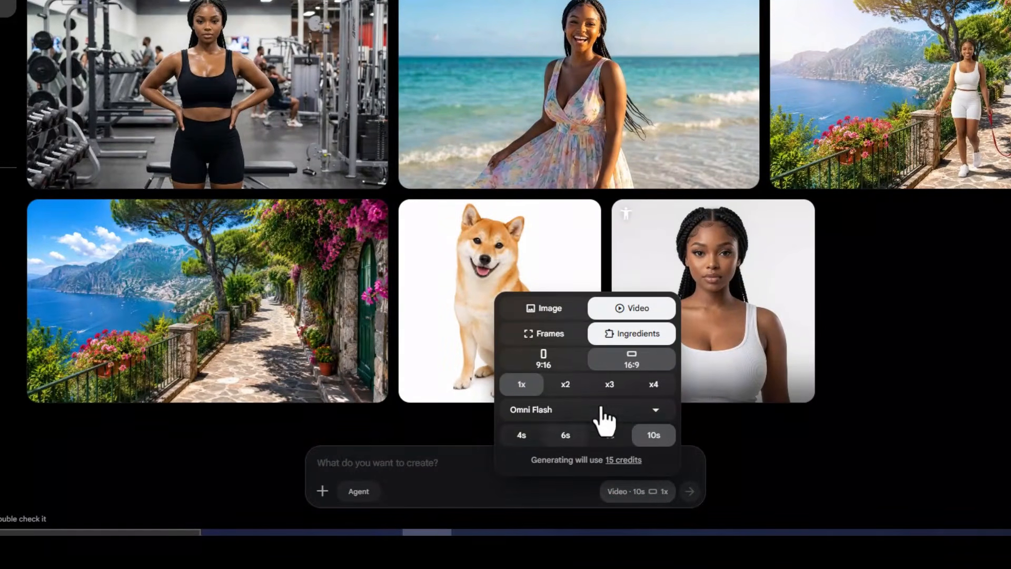
left_click(574, 333)
left_click(635, 336)
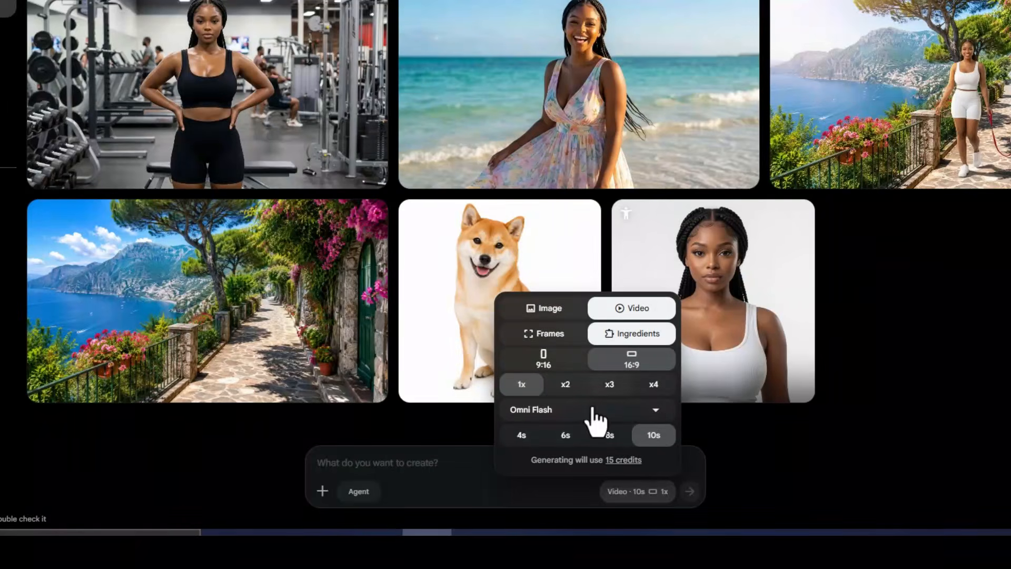
left_click(491, 466)
- Add the walkway image of Bekka and her dog as an ingredient and generate a video with the prompt "she is walking her dog"
left_click_drag(908, 157, 503, 454)
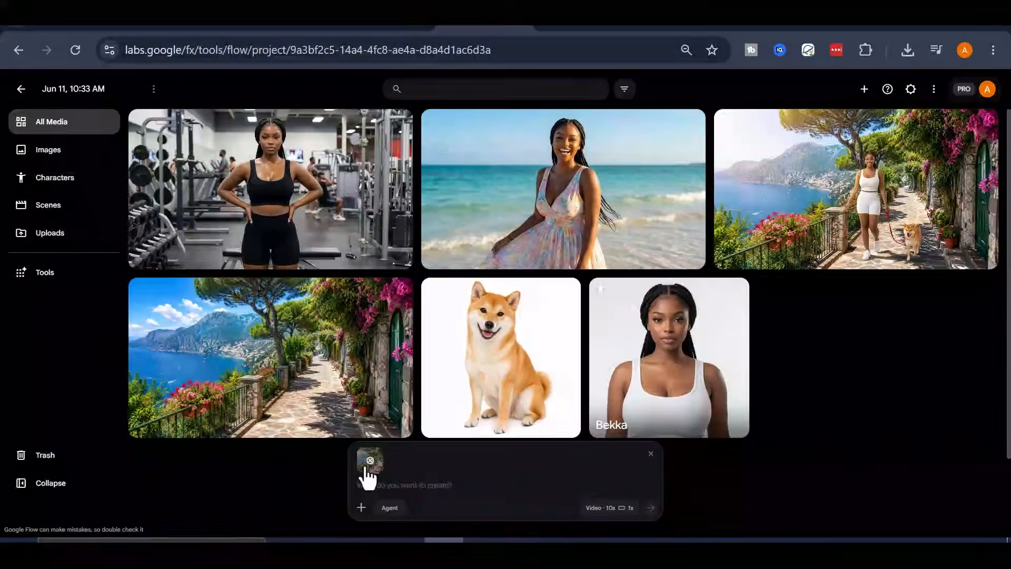
mouse_move(369, 476)
left_click(620, 514)
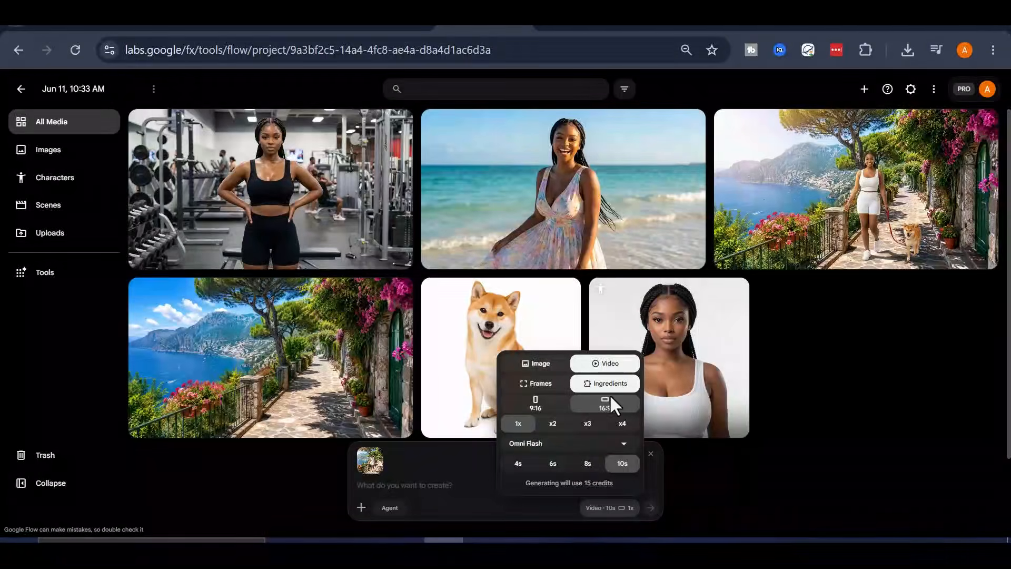
left_click(560, 444)
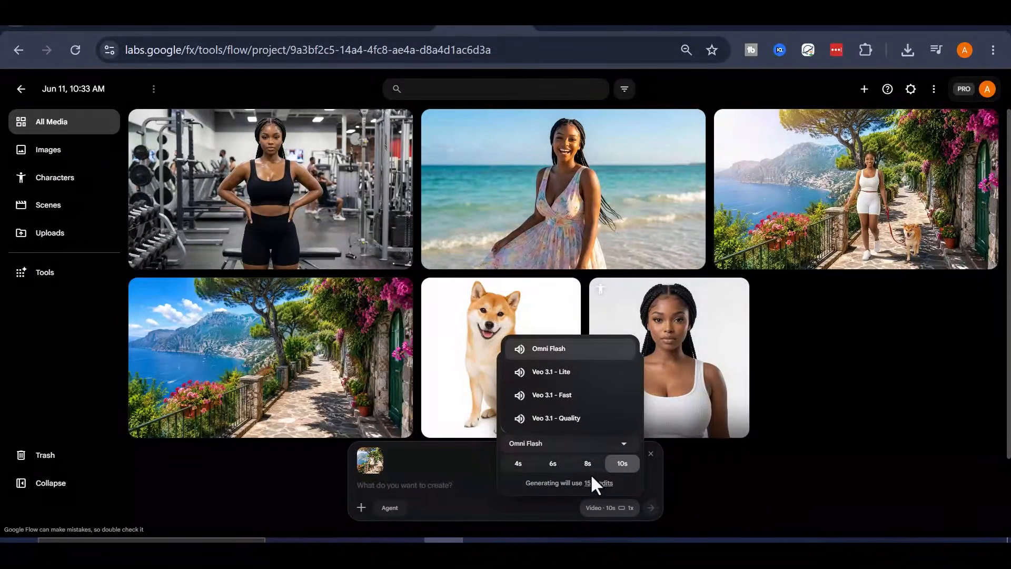
left_click(544, 488)
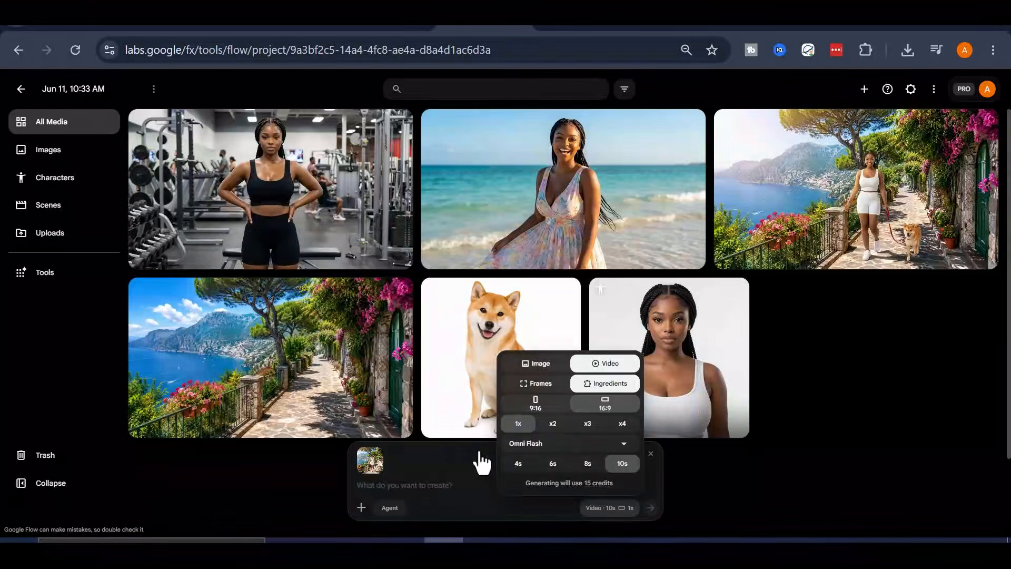
left_click(454, 486)
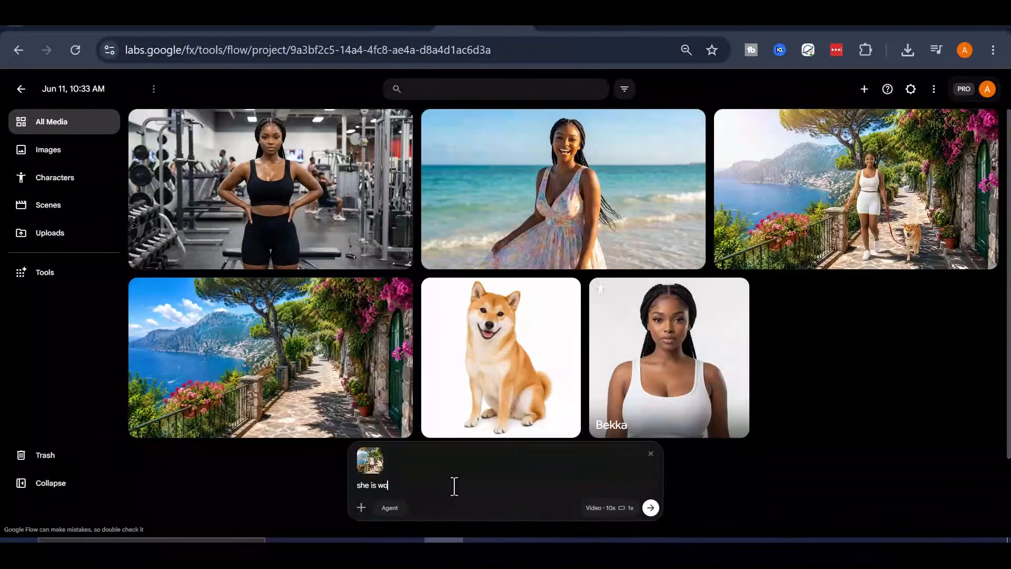
type("she is walking her don")
key("Return")
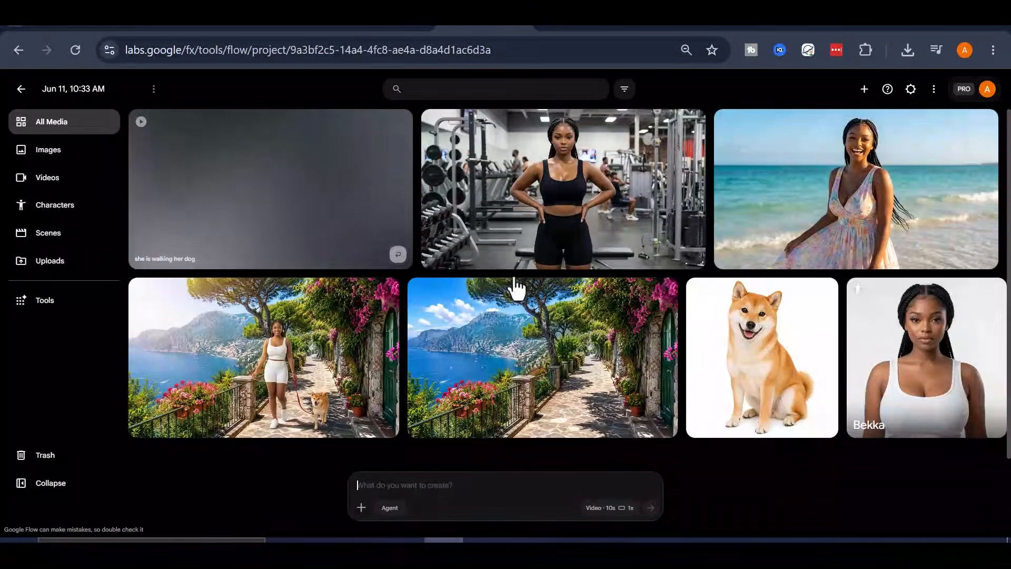
- Examine the Frames option and the video model list in the generation settings
left_click(609, 508)
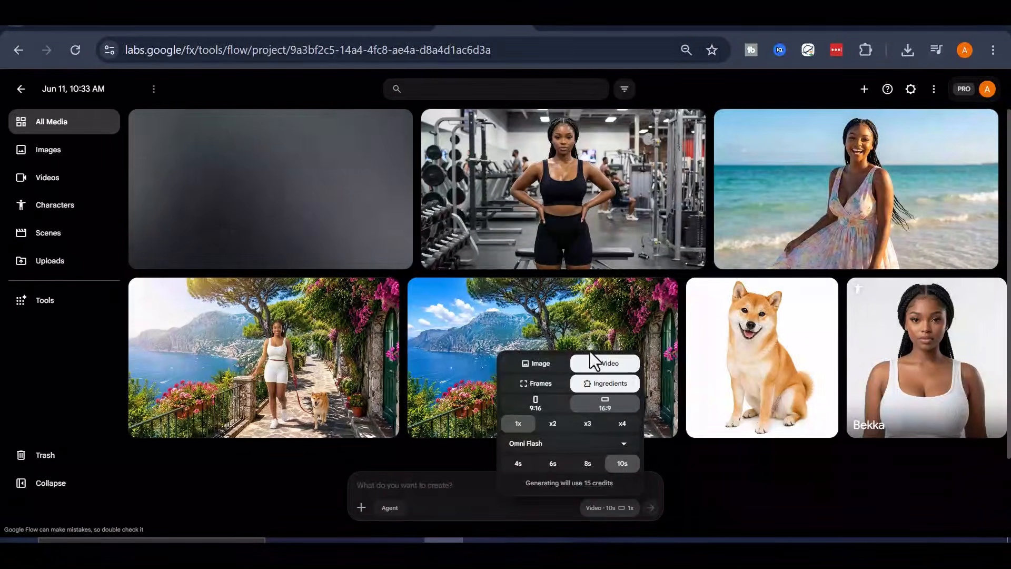
left_click(547, 384)
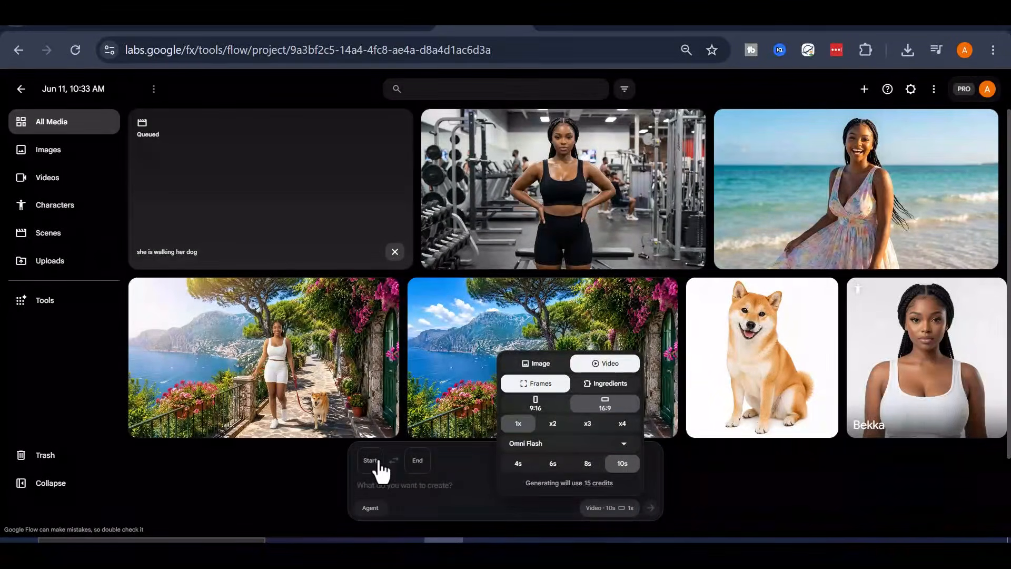
left_click(619, 387)
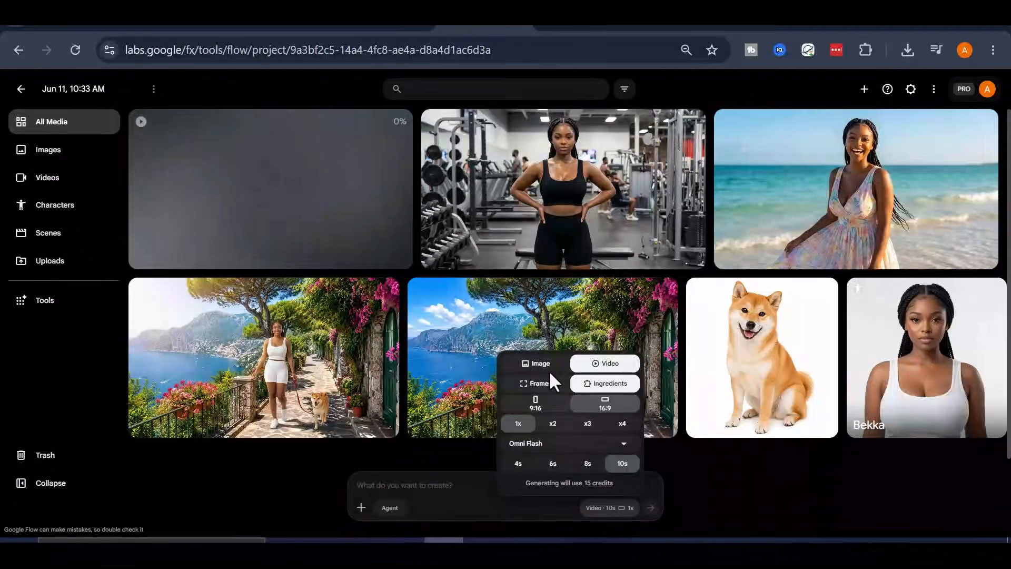
left_click(580, 444)
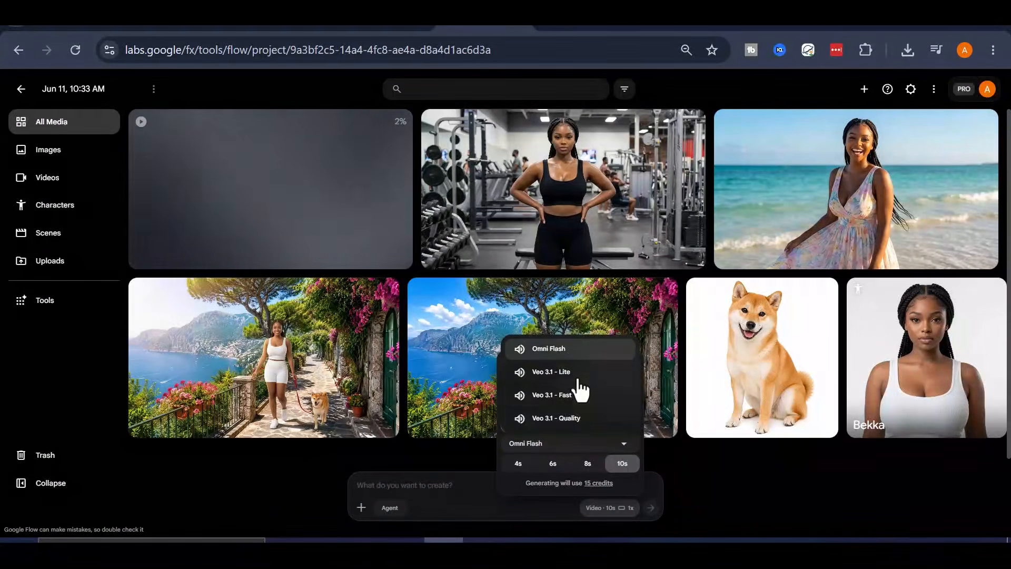
left_click(592, 443)
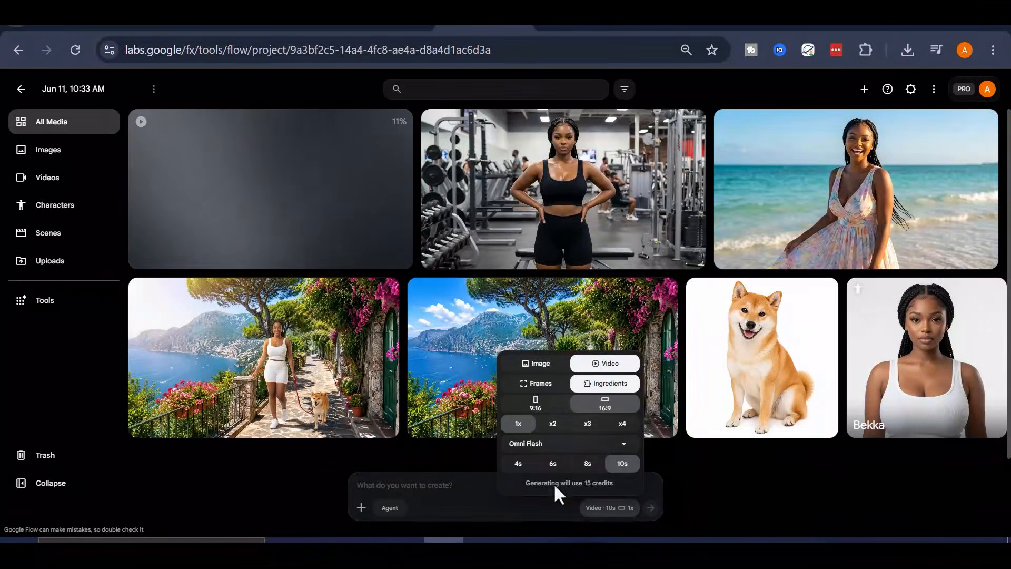
left_click(439, 489)
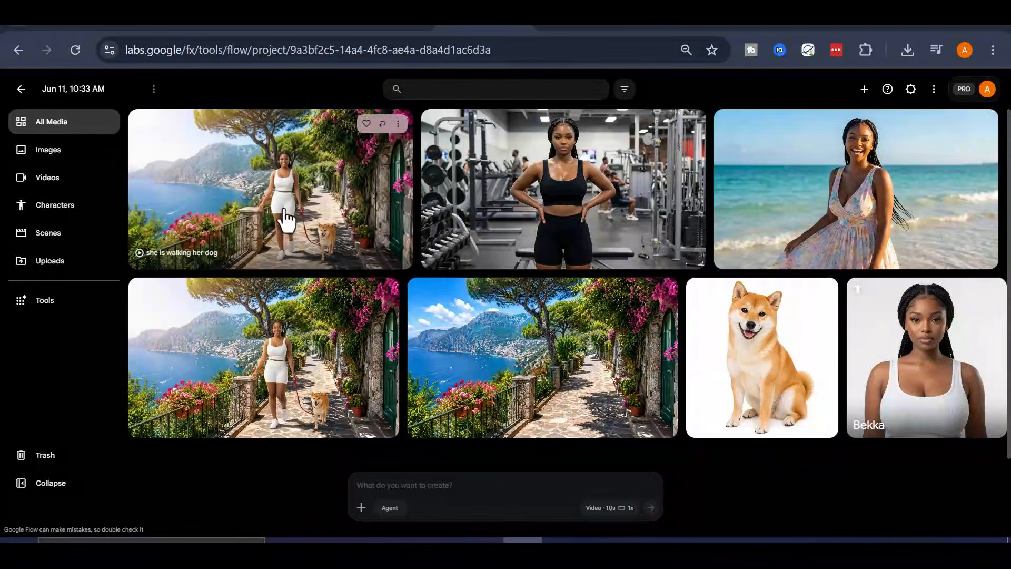
- Open the generated "she is walking her dog" video and play it
left_click(286, 220)
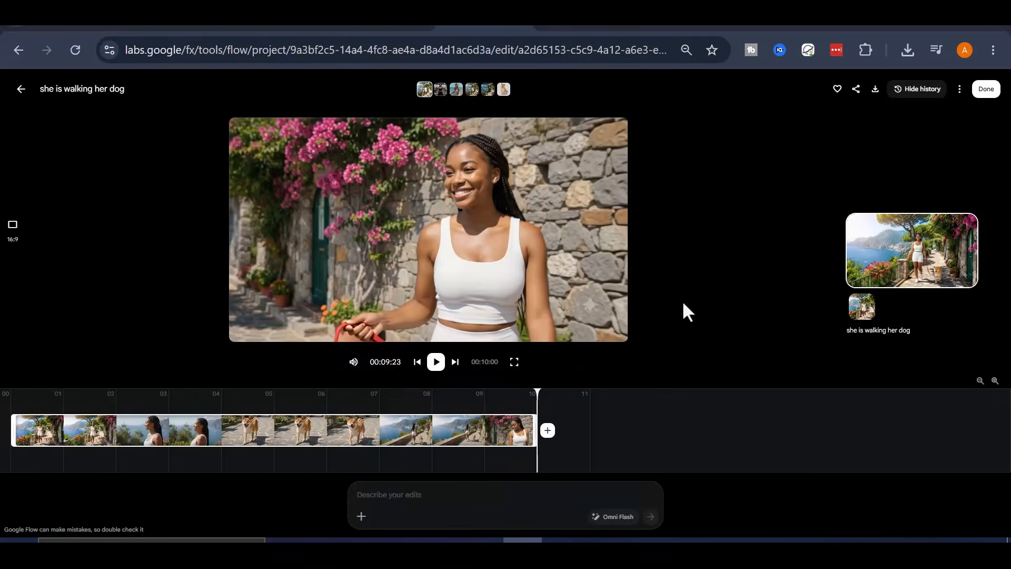
left_click(437, 370)
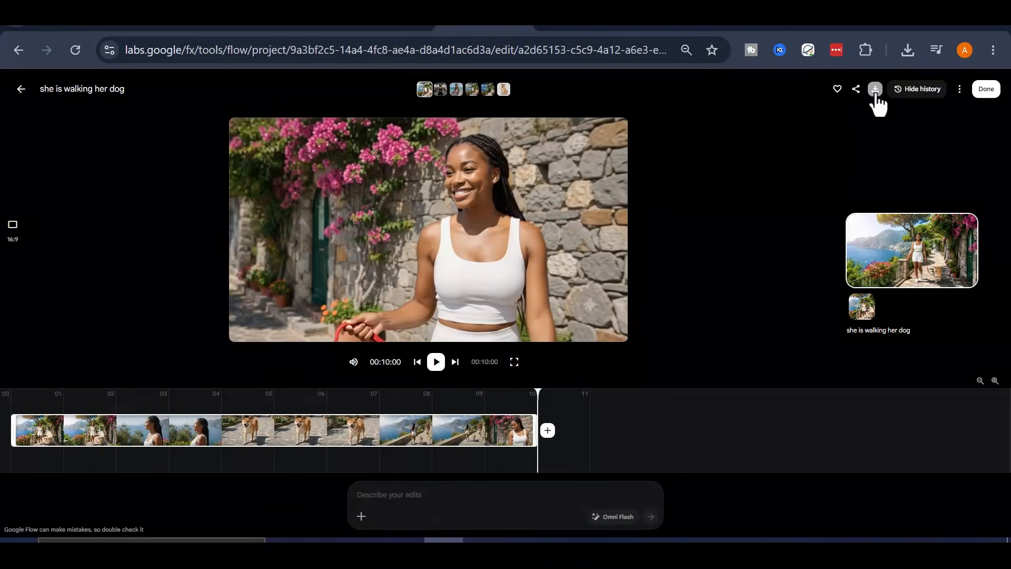
- Return to the project and insert the Bekka character tag at the start of Scene 3 in the multi-scene prompt
left_click(22, 89)
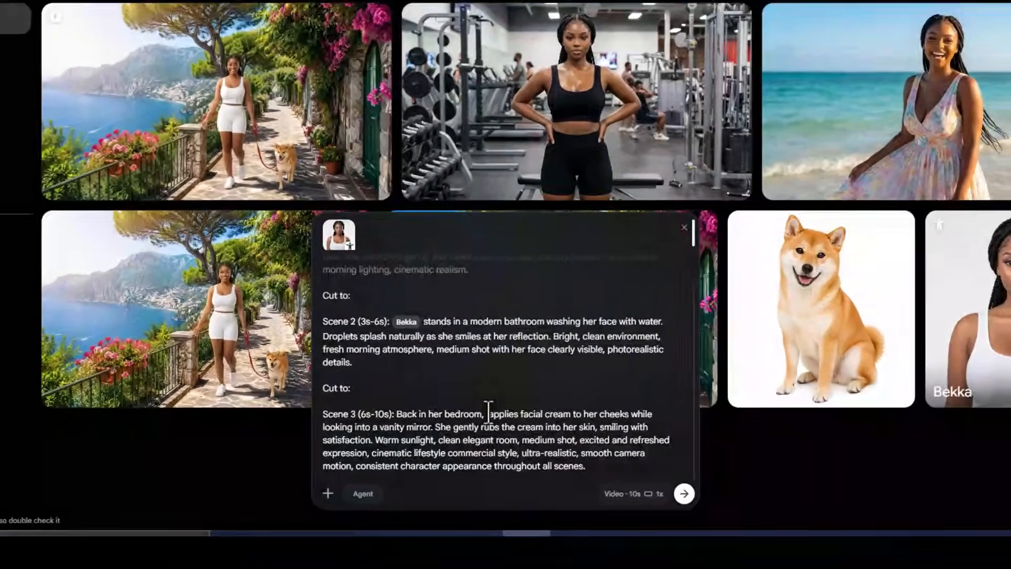
left_click(488, 413)
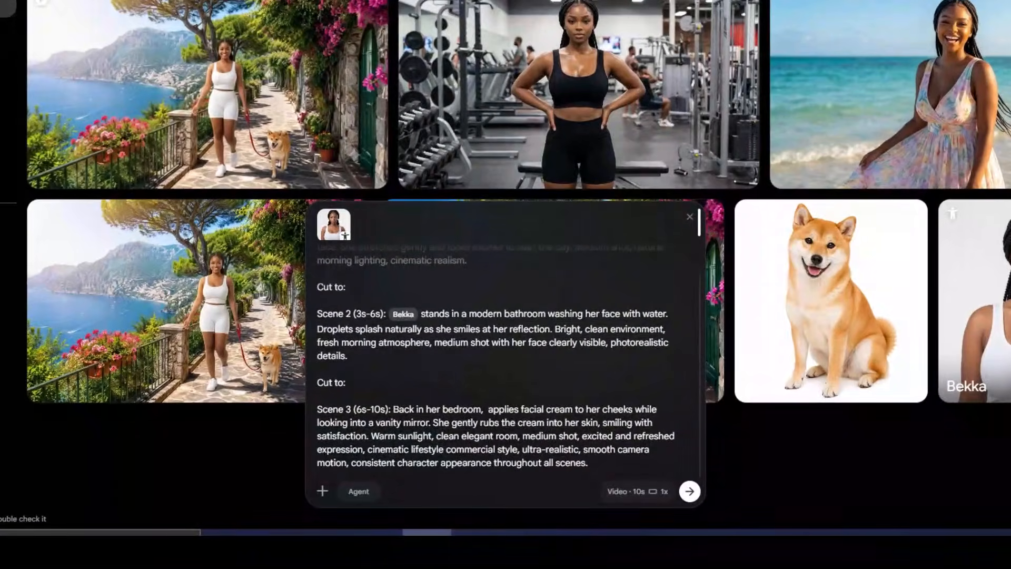
type("@")
left_click(384, 67)
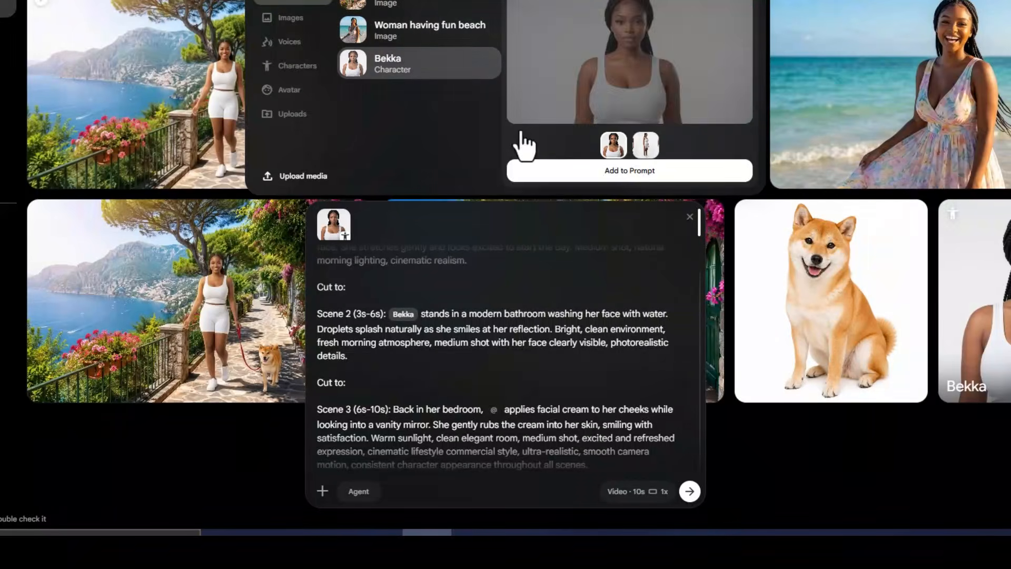
left_click(519, 170)
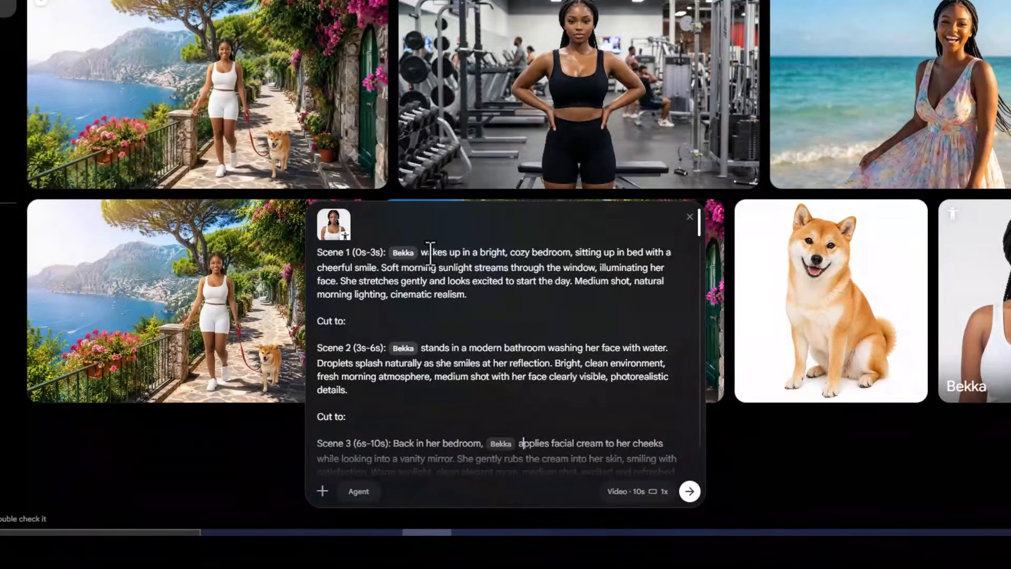
- Check the video generation settings and generate the three-scene Bekka morning-routine video
scroll(430, 263, "down", 2)
left_click(654, 492)
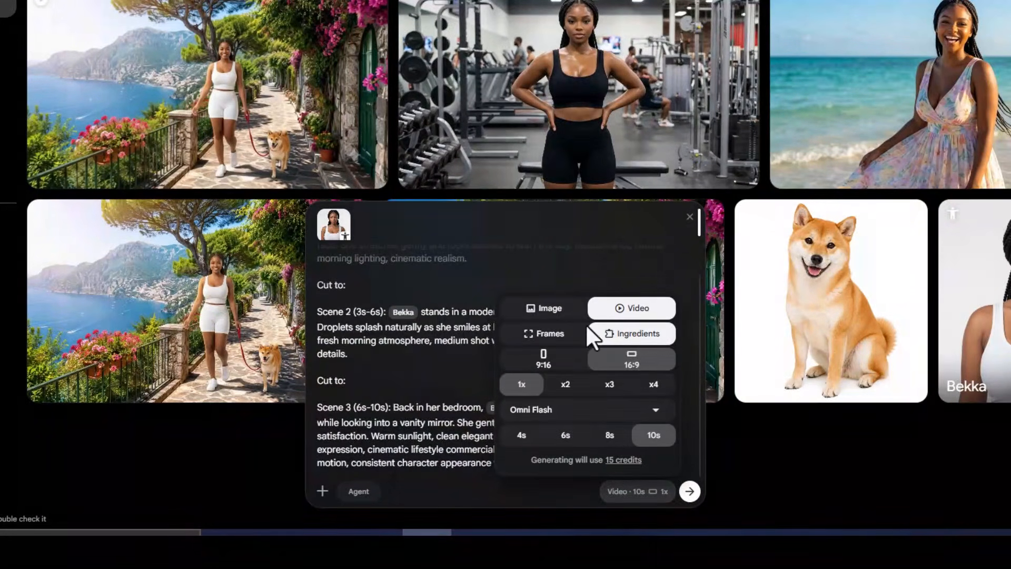
left_click(506, 405)
scroll(573, 395, "up", 3)
scroll(651, 439, "down", 3)
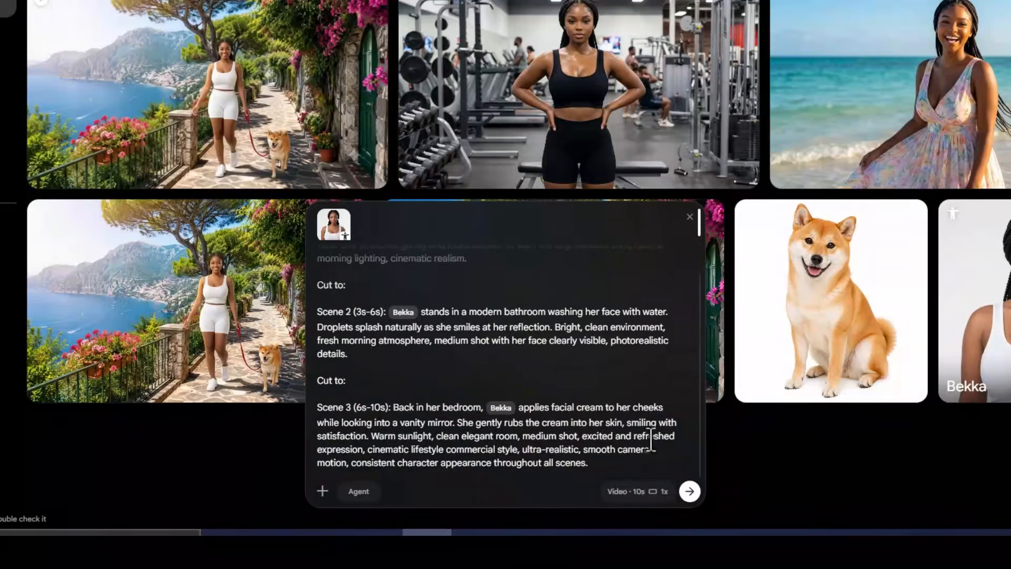
left_click(689, 491)
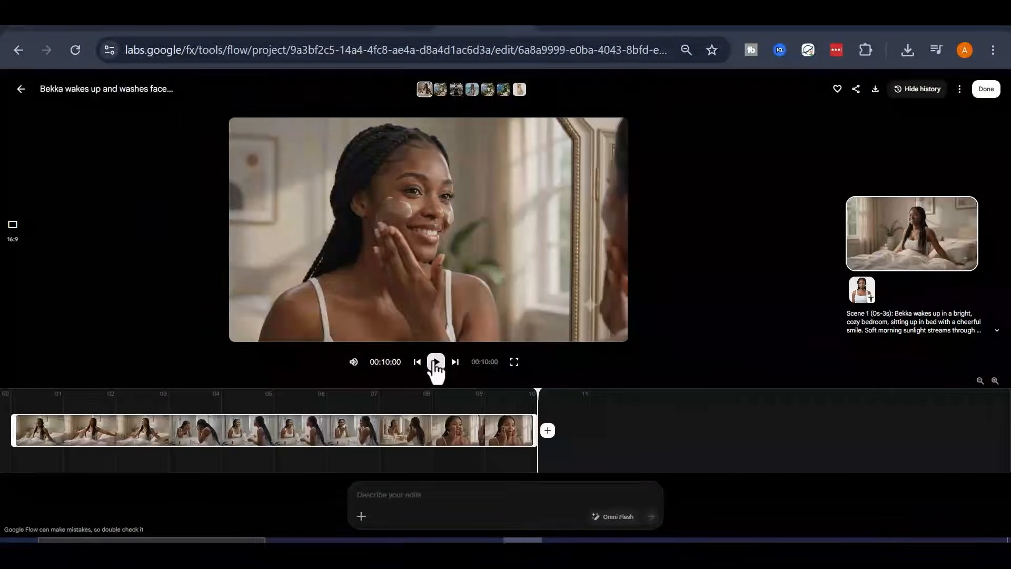
- Open the generated morning-routine video, play it, and return to the project media
left_click(436, 362)
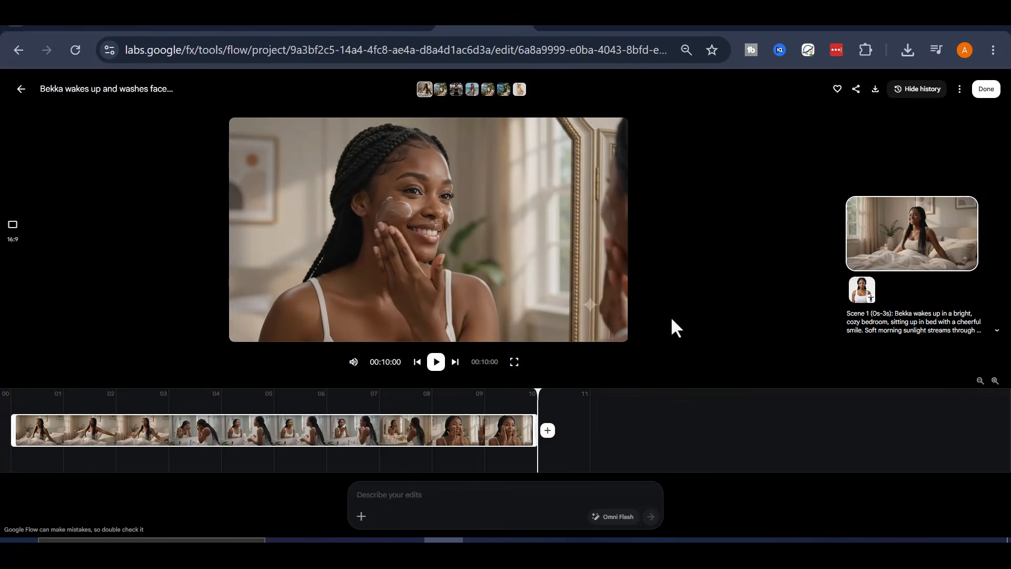
left_click(436, 362)
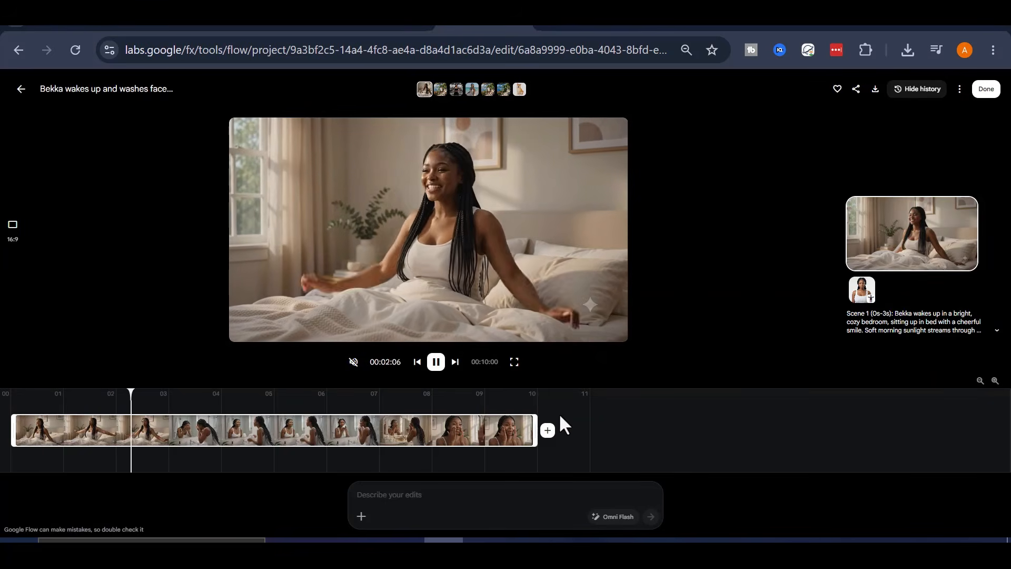
left_click(435, 364)
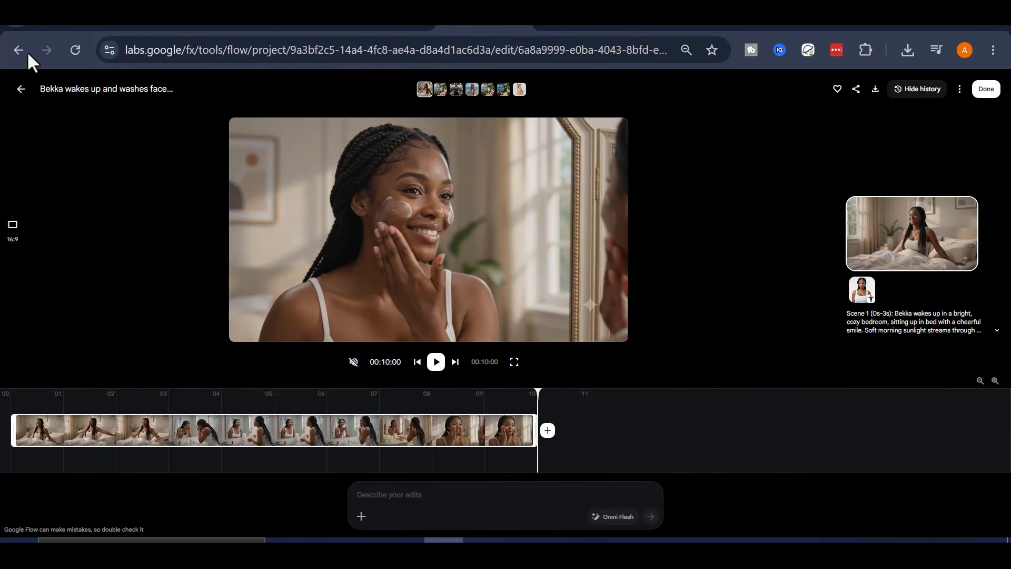
left_click(21, 90)
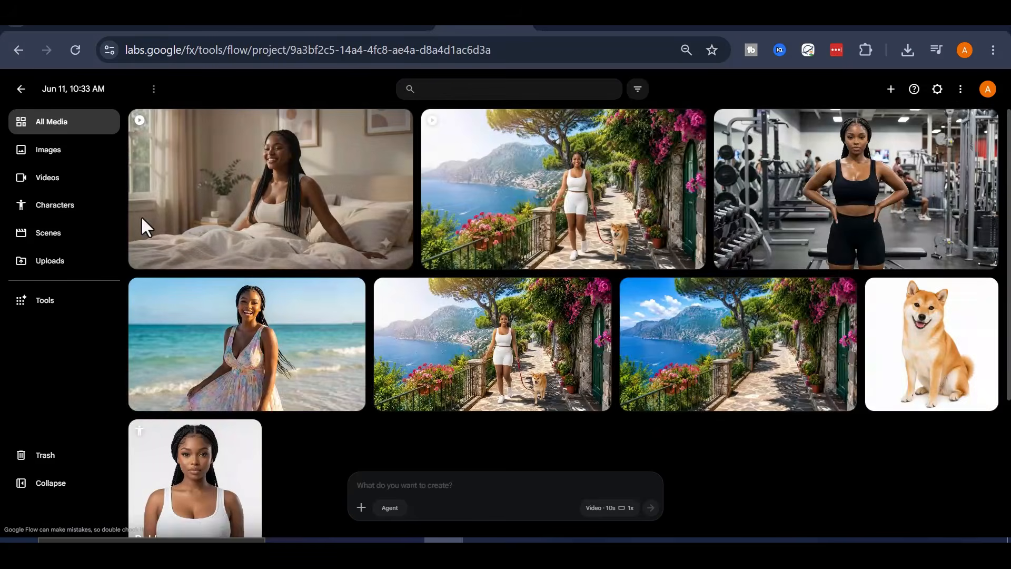